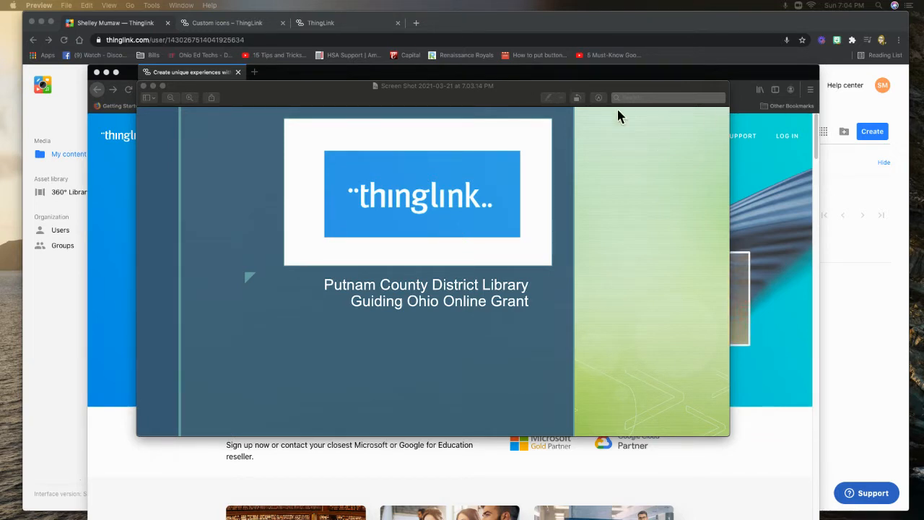
Clear the title screenshot out of the way, view the Marketing & Editorial pricing plans, and close that browser window.
{"action": "left_click_drag", "start_coordinate": [258, 95], "coordinate": [923, 156]}
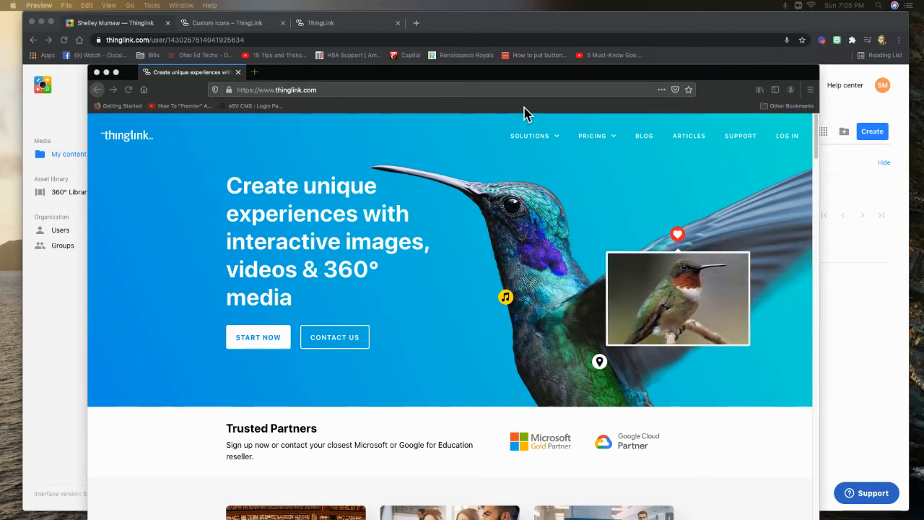
{"action": "left_click", "coordinate": [611, 139]}
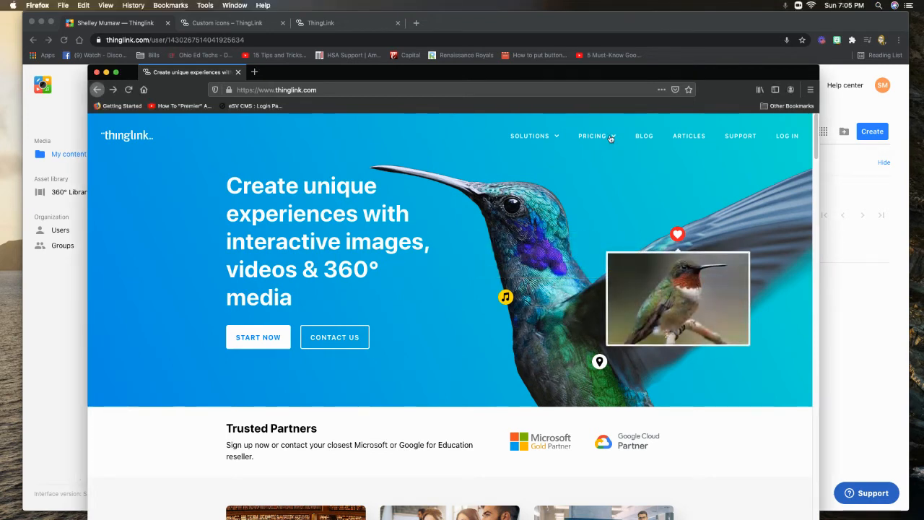
{"action": "mouse_move", "coordinate": [610, 138]}
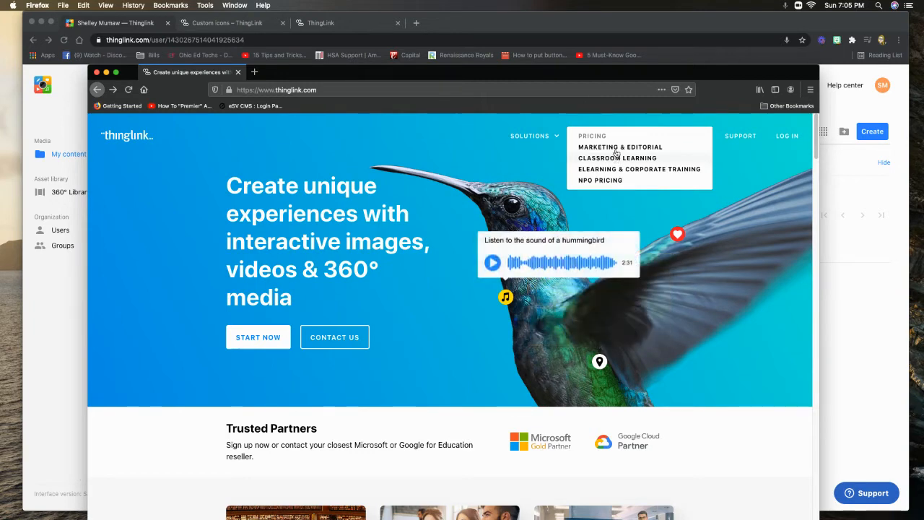
{"action": "left_click", "coordinate": [616, 147]}
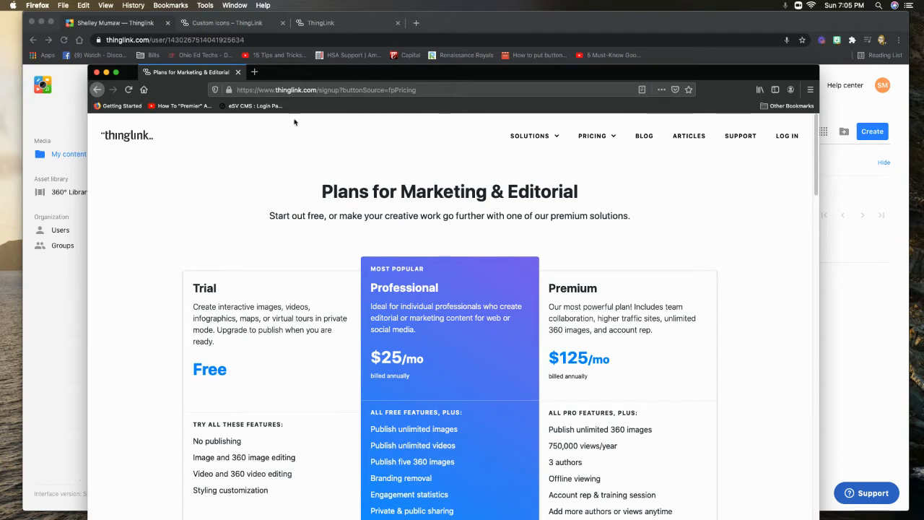
{"action": "left_click", "coordinate": [96, 72]}
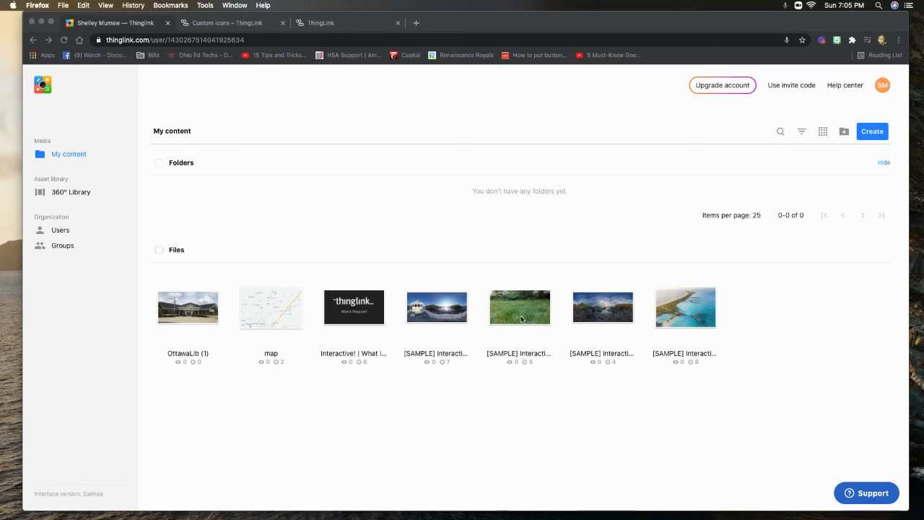
Open the [SAMPLE] Interactive Image of the island coast from My content.
{"action": "left_click", "coordinate": [680, 320]}
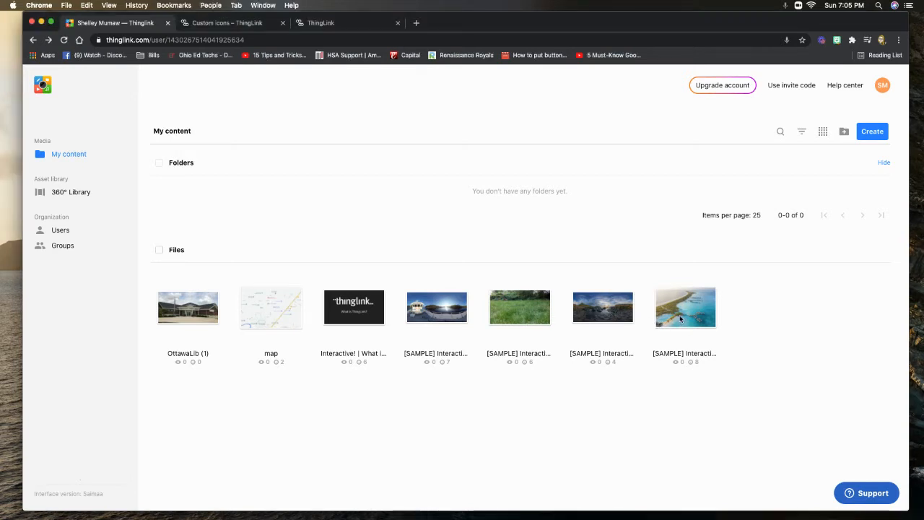
{"action": "left_click", "coordinate": [679, 319]}
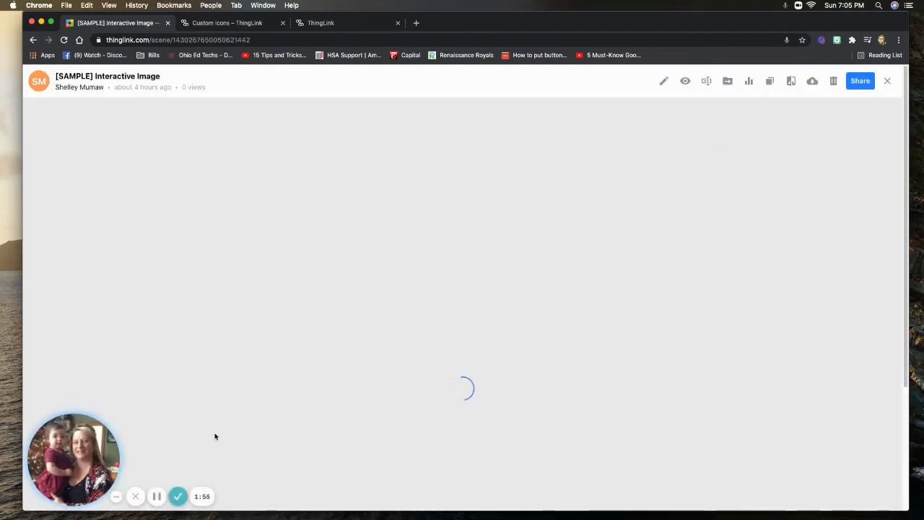
{"action": "mouse_move", "coordinate": [87, 447]}
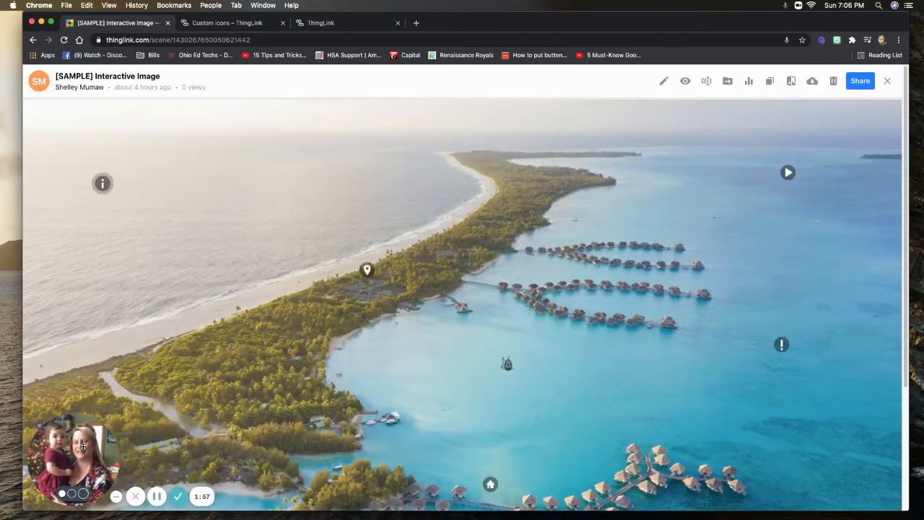
{"action": "left_click", "coordinate": [40, 426]}
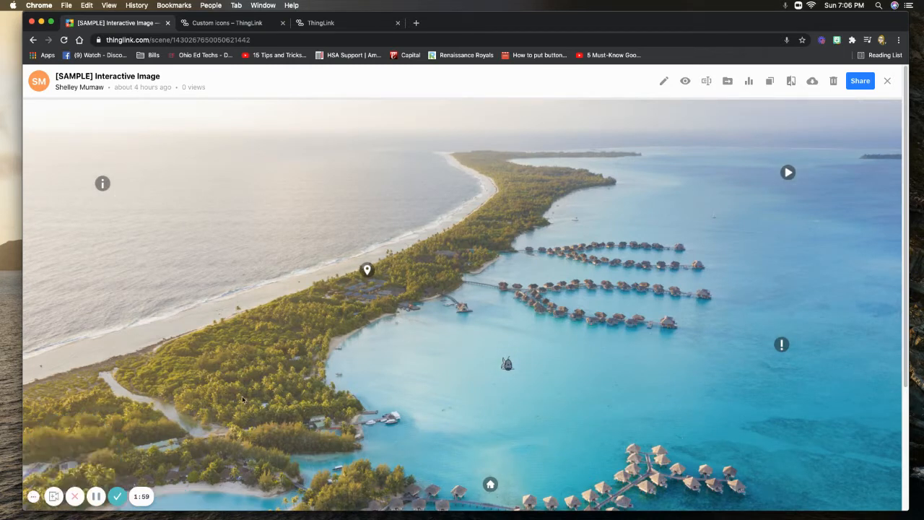
Open the image's info tag, have Immersive Reader read part of its text aloud, and close the tag.
{"action": "left_click", "coordinate": [104, 185]}
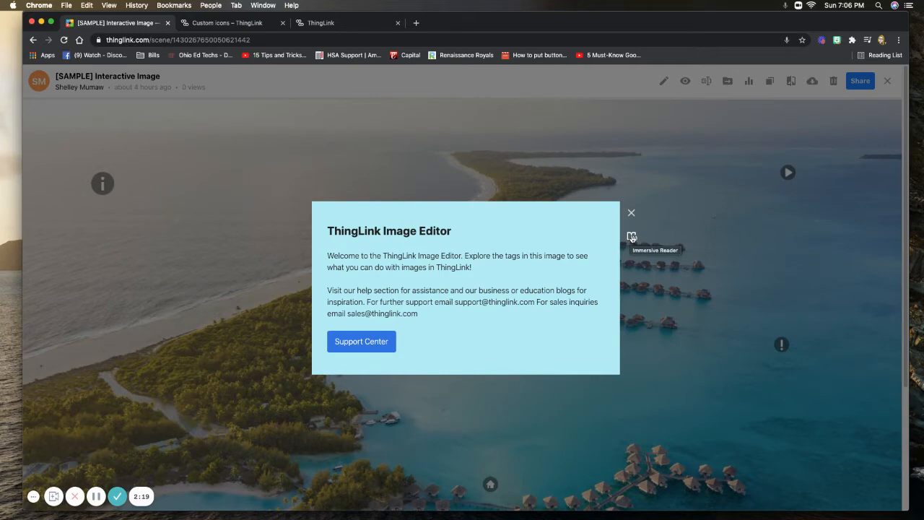
{"action": "left_click", "coordinate": [632, 236]}
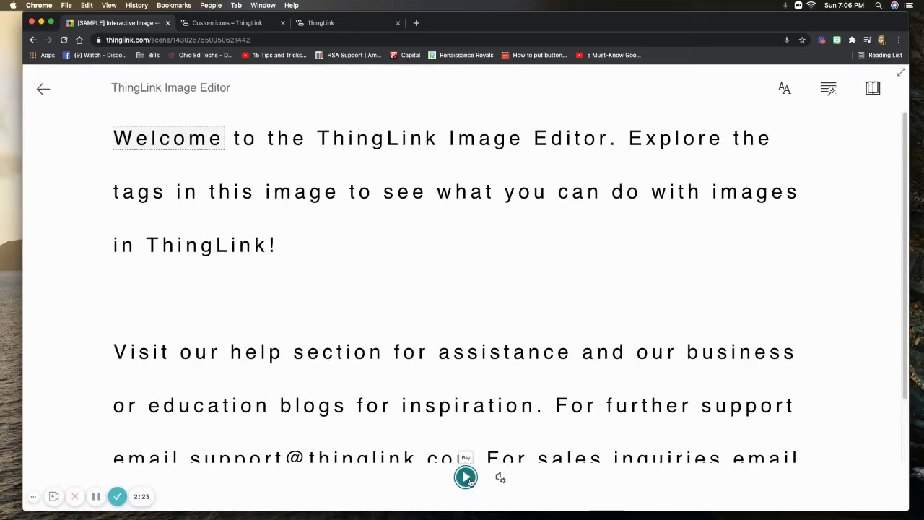
{"action": "left_click", "coordinate": [466, 478]}
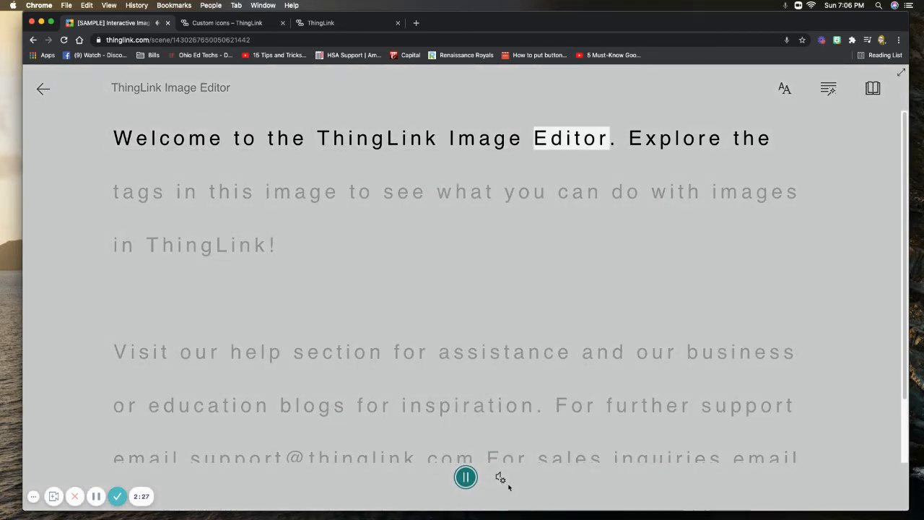
{"action": "left_click", "coordinate": [466, 478]}
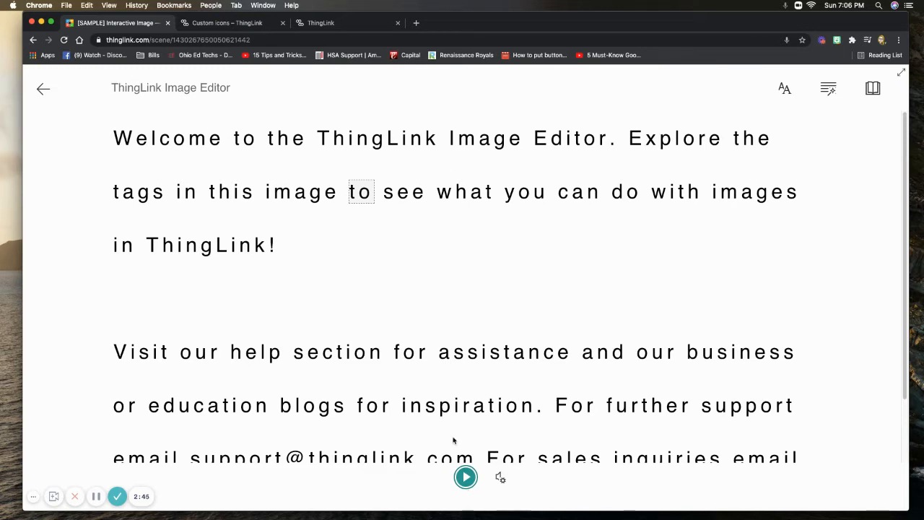
{"action": "left_click", "coordinate": [43, 89]}
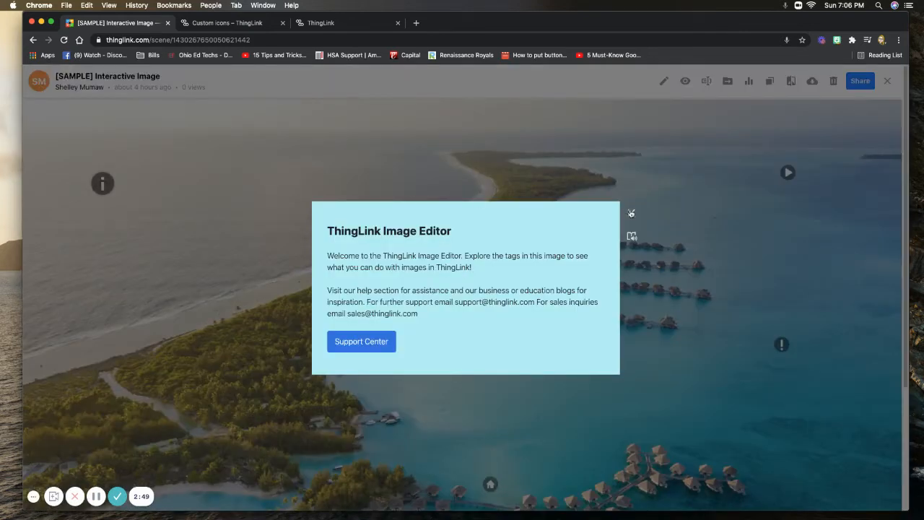
{"action": "left_click", "coordinate": [631, 213]}
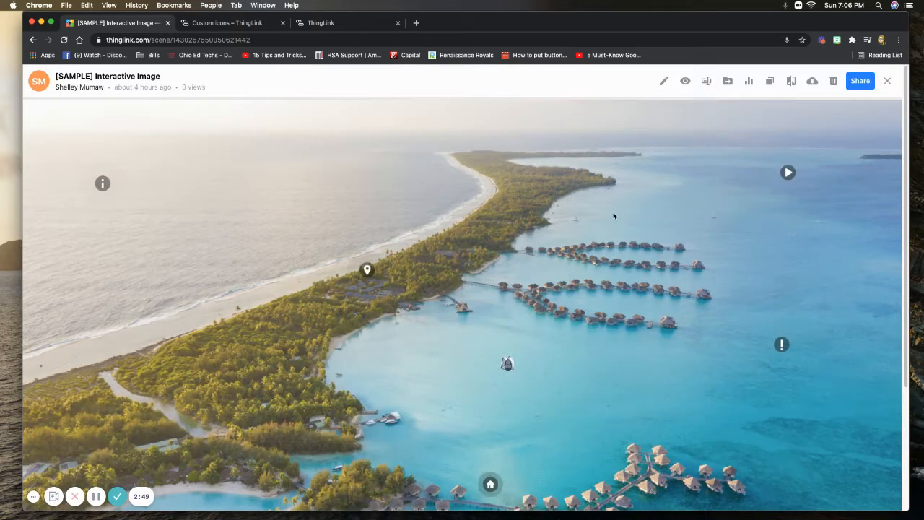
View the Bora Bora map in the location tag, close it, and show the exclamation-mark tag's tip.
{"action": "left_click", "coordinate": [367, 271]}
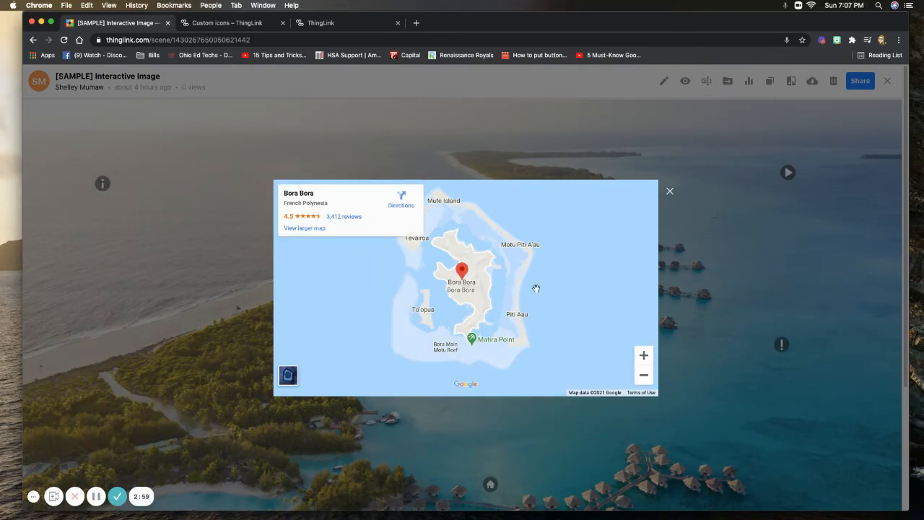
{"action": "left_click", "coordinate": [669, 192]}
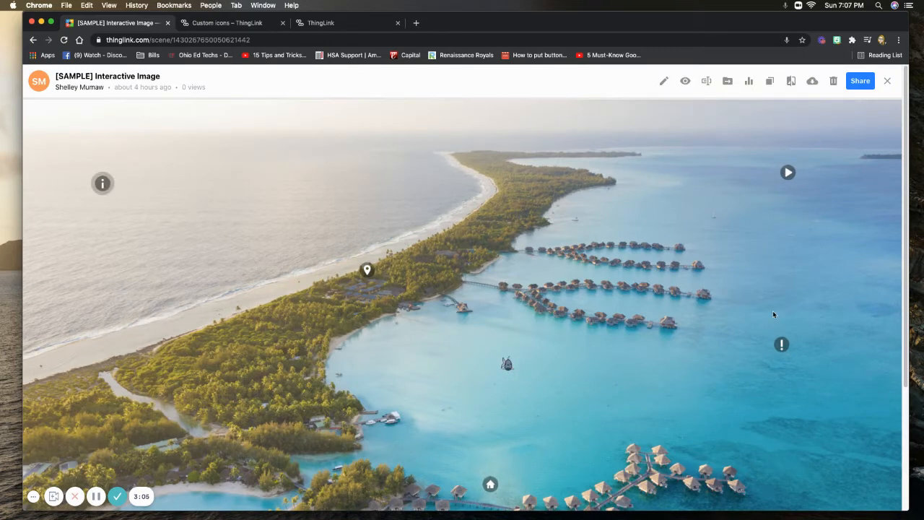
{"action": "mouse_move", "coordinate": [787, 347]}
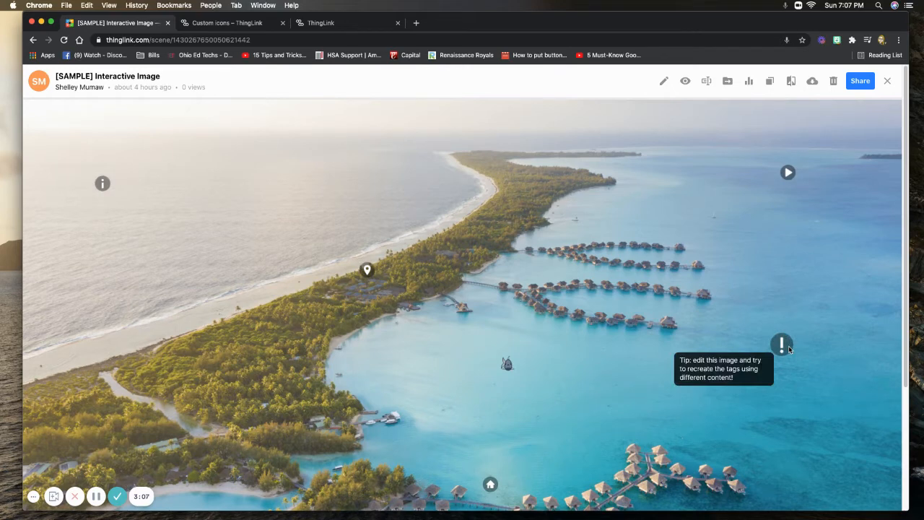
Play the Bora Bora Sharks and Rays video from its tag, close it, and show the tip tag's text again.
{"action": "left_click", "coordinate": [788, 173]}
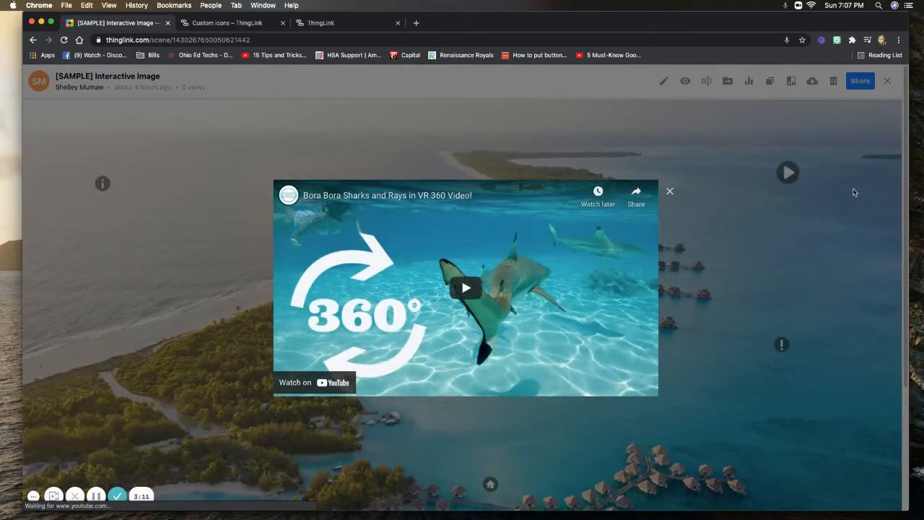
{"action": "left_click", "coordinate": [466, 290]}
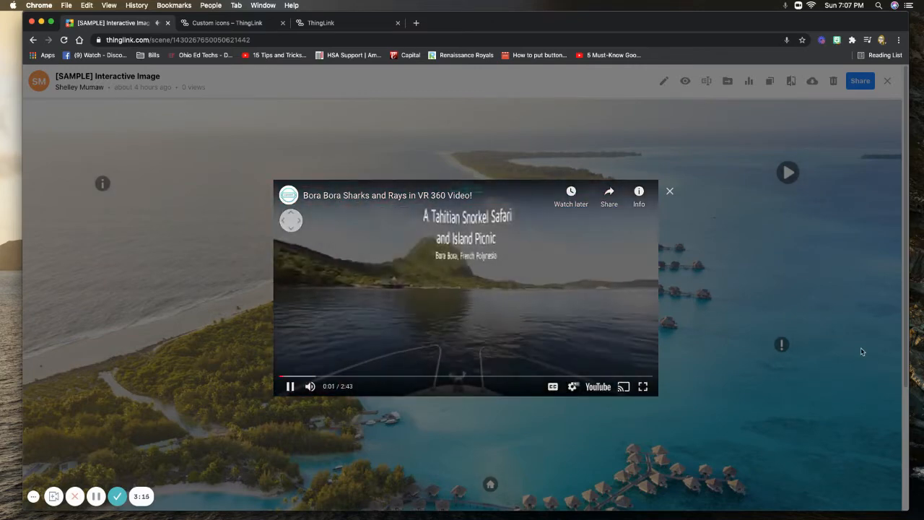
{"action": "left_click", "coordinate": [669, 191]}
{"action": "mouse_move", "coordinate": [782, 344]}
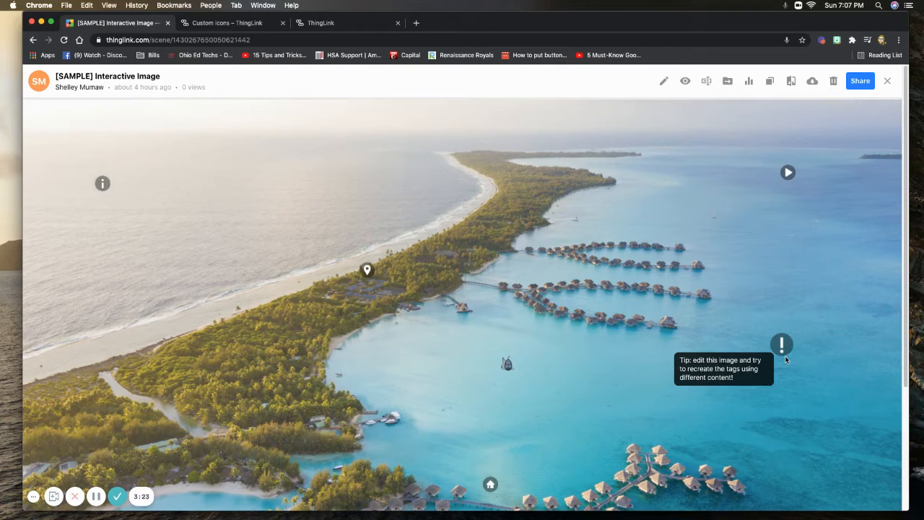
View the overwater bungalow picture in the house tag, close it, and return to My content.
{"action": "left_click", "coordinate": [491, 486]}
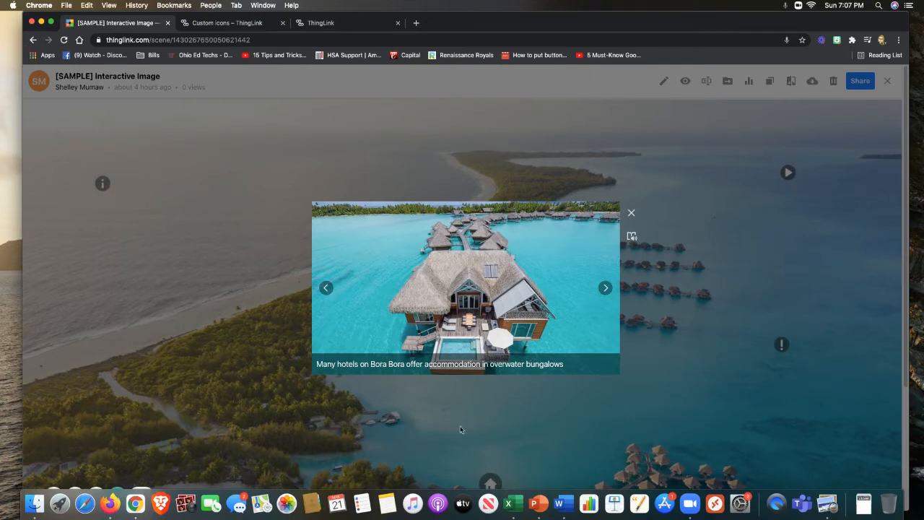
{"action": "left_click", "coordinate": [632, 213]}
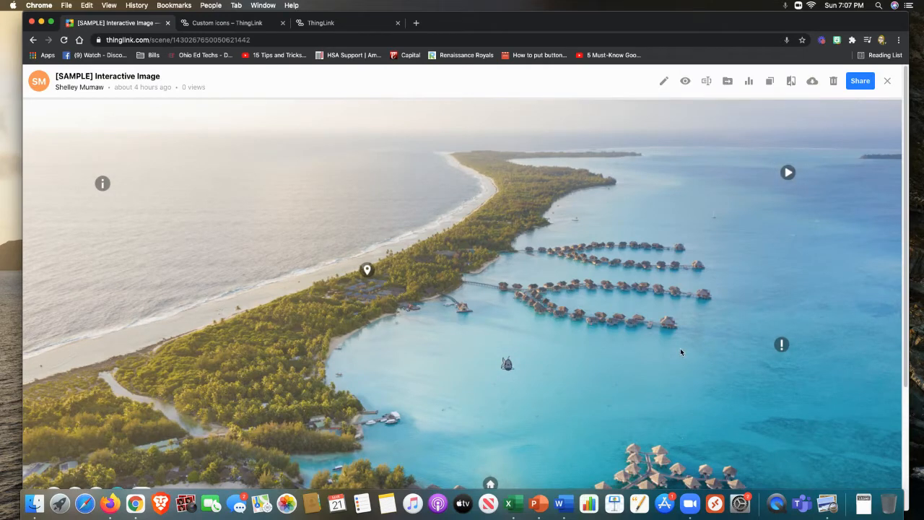
{"action": "left_click", "coordinate": [33, 40]}
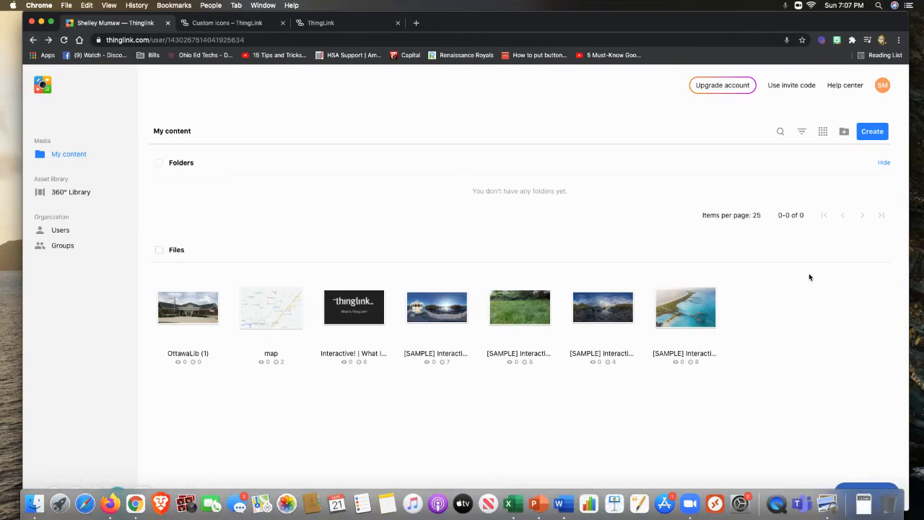
Play the [SAMPLE] Interactive Video, check its picture and Eurasian magpie tags, and return to My content.
{"action": "left_click", "coordinate": [551, 310]}
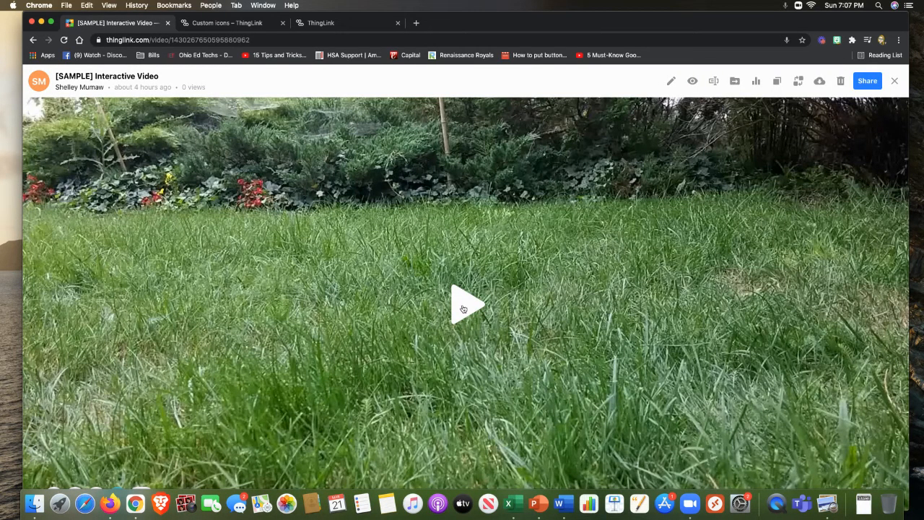
{"action": "left_click", "coordinate": [463, 309]}
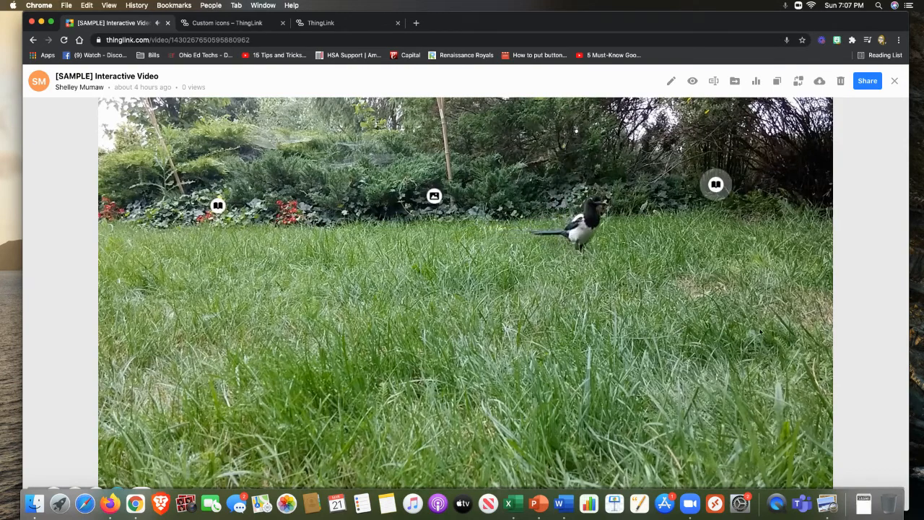
{"action": "left_click", "coordinate": [434, 196]}
{"action": "left_click", "coordinate": [631, 213]}
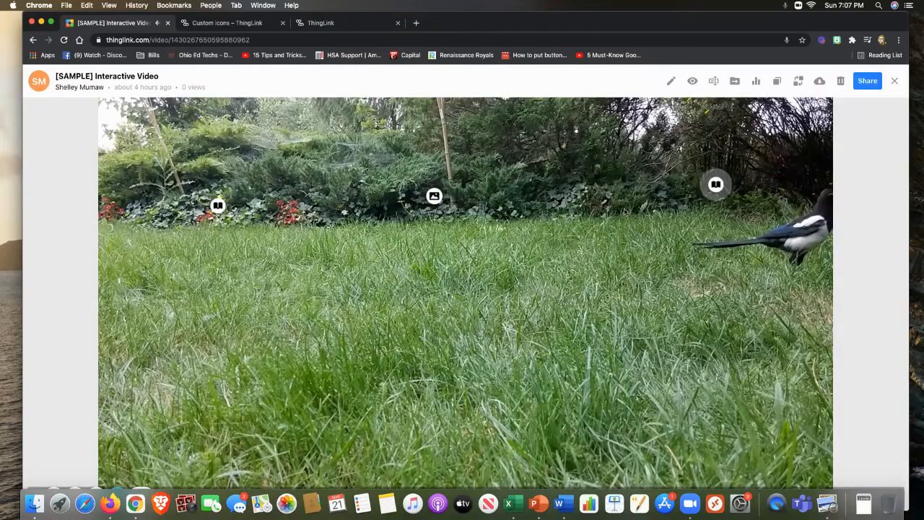
{"action": "left_click", "coordinate": [217, 205]}
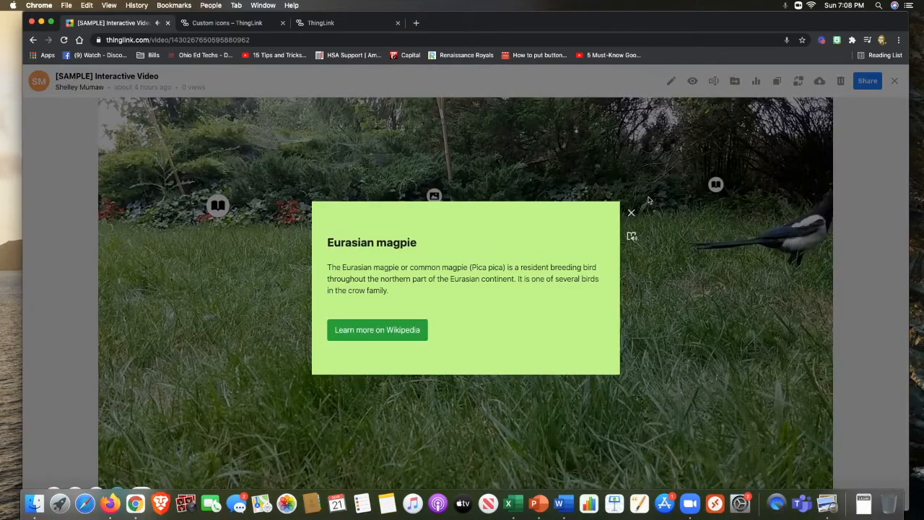
{"action": "left_click", "coordinate": [633, 213]}
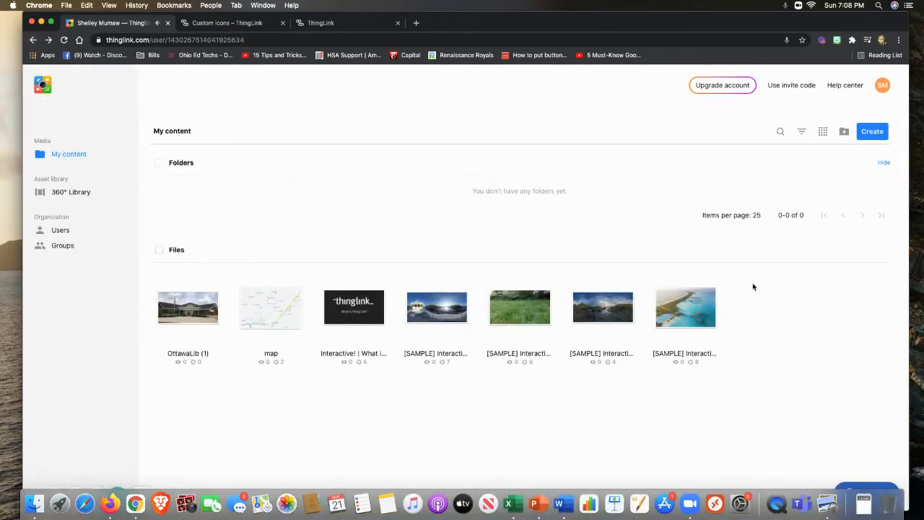
Open the [SAMPLE] Interactive 360° Image, look around the rocky coast scene, and return to My content.
{"action": "left_click", "coordinate": [609, 312]}
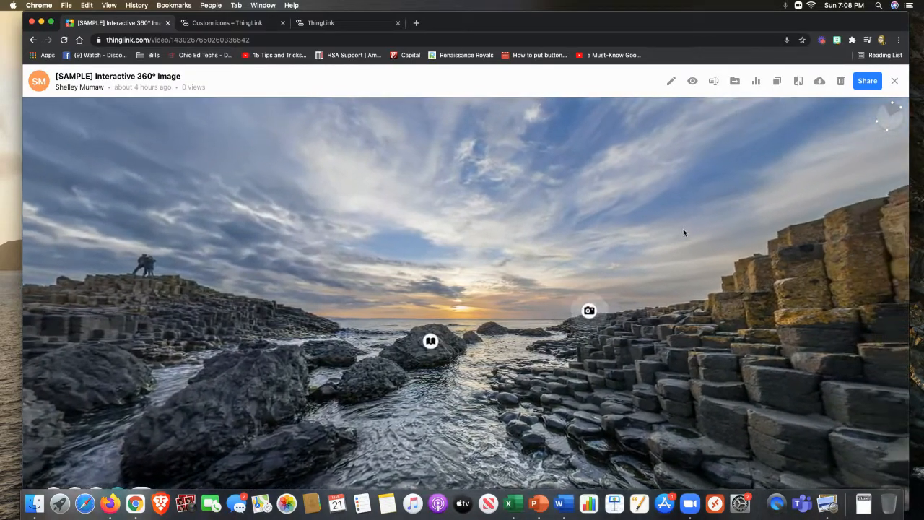
{"action": "left_click_drag", "start_coordinate": [683, 228], "coordinate": [776, 304]}
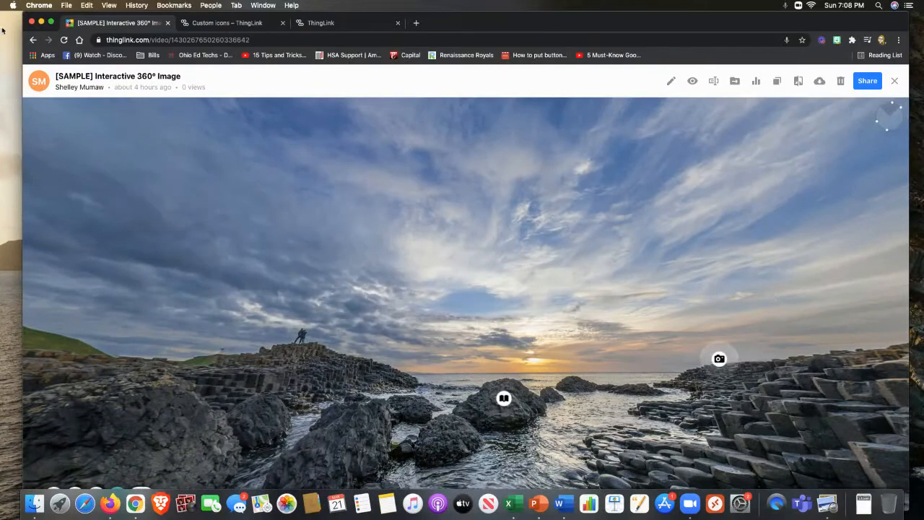
{"action": "left_click", "coordinate": [33, 40]}
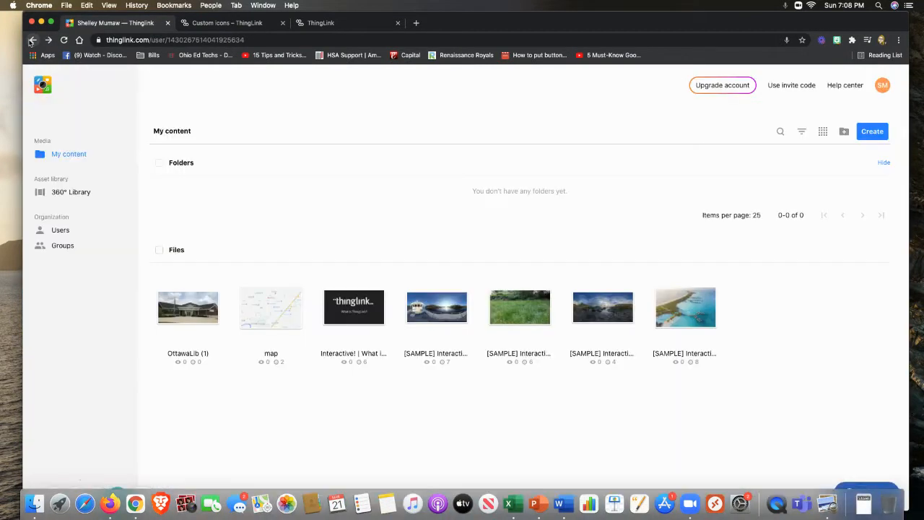
Open the "map" project, view the Welcome! message in tag 1, and close it.
{"action": "left_click", "coordinate": [274, 312]}
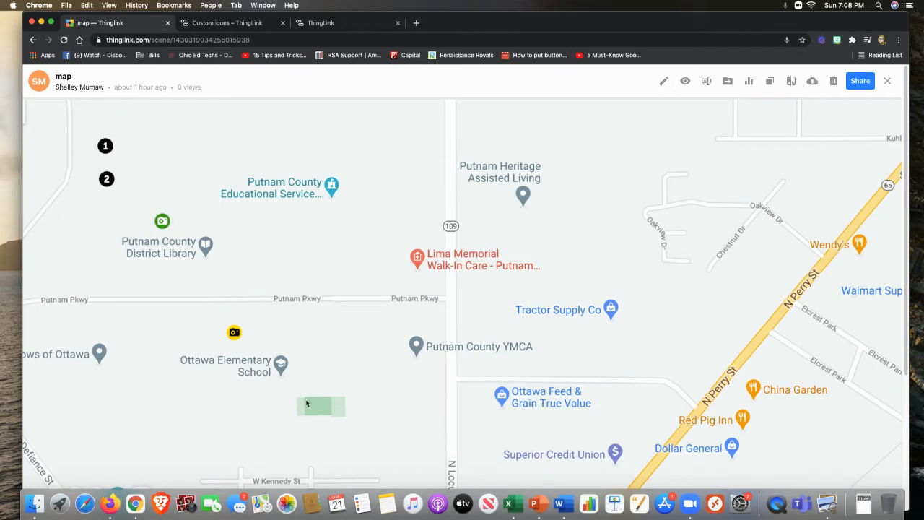
{"action": "left_click", "coordinate": [106, 147]}
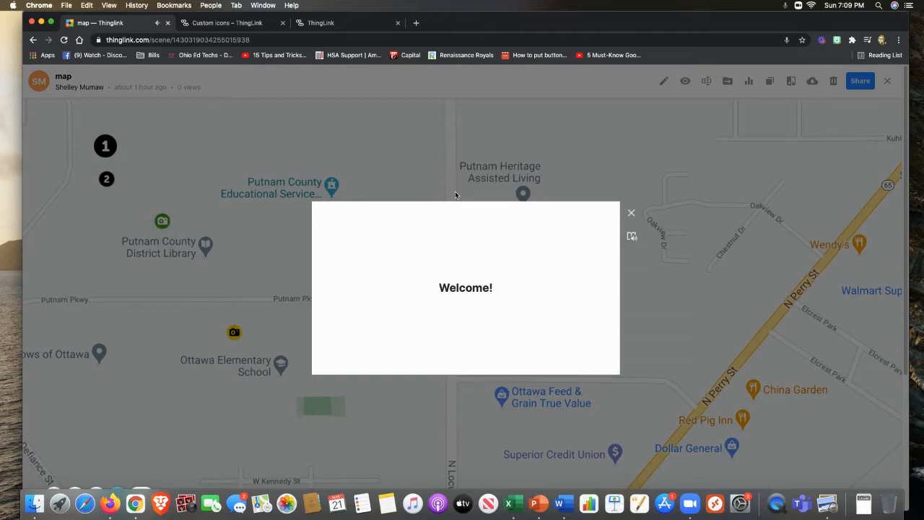
{"action": "left_click", "coordinate": [632, 213]}
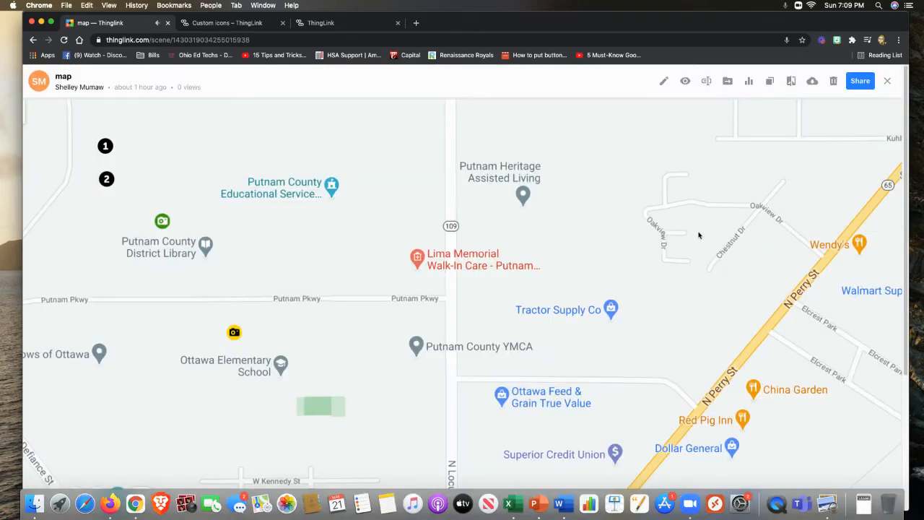
Replay the Welcome! message in tag 1 of the map twice, closing it each time.
{"action": "left_click", "coordinate": [103, 149]}
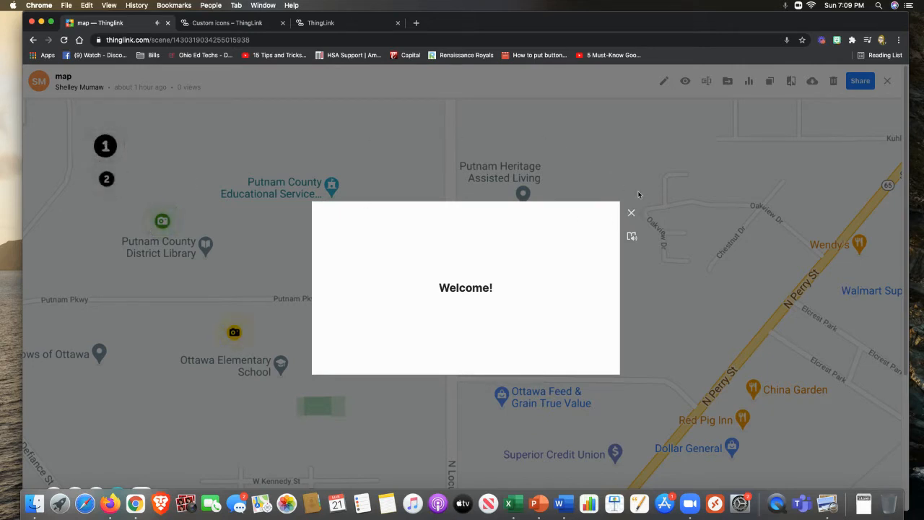
{"action": "left_click", "coordinate": [631, 215]}
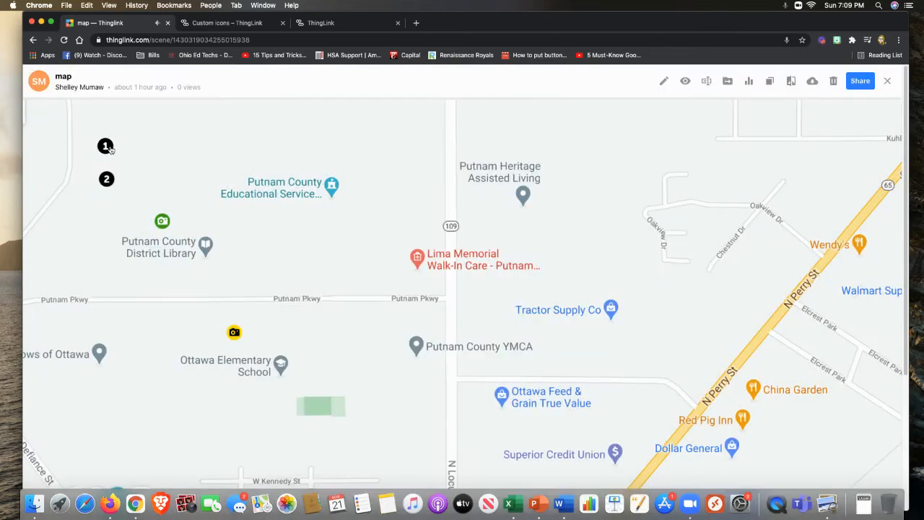
{"action": "left_click", "coordinate": [109, 146]}
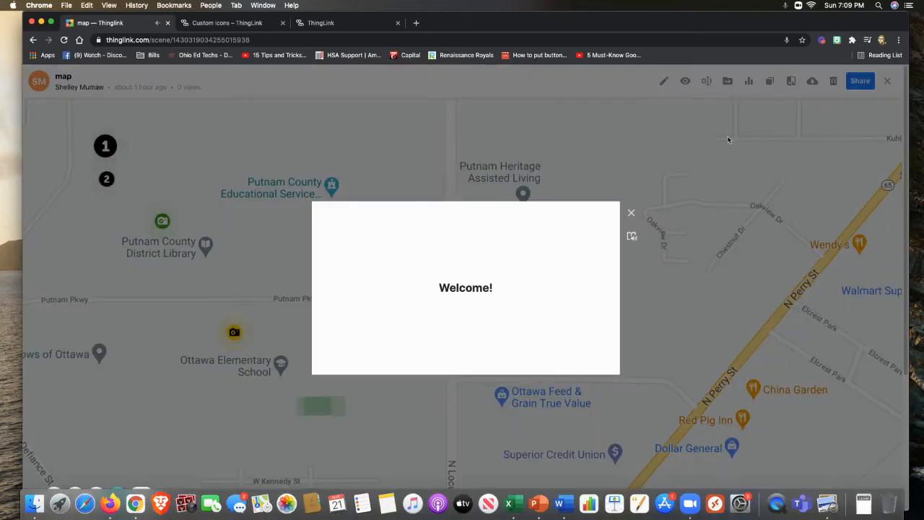
{"action": "left_click", "coordinate": [631, 214]}
Open the map for editing and remove the audio from tag 1.
{"action": "left_click", "coordinate": [663, 82]}
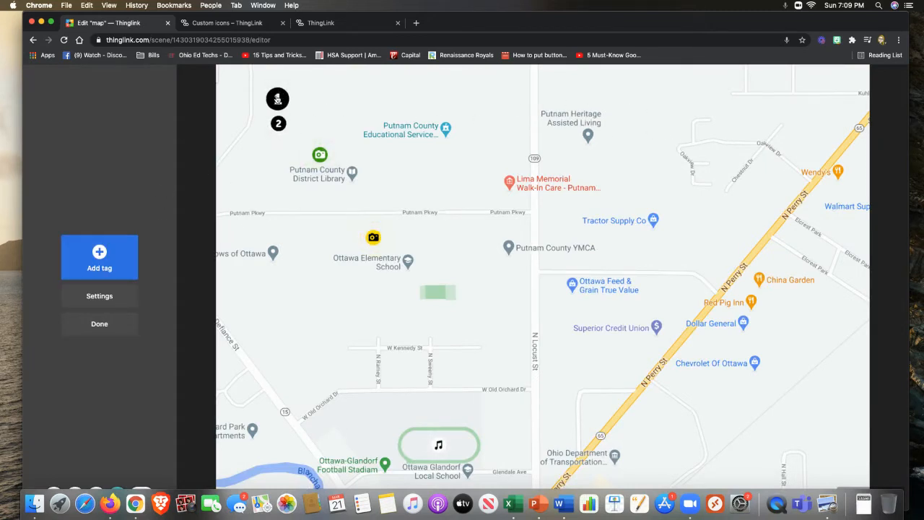
{"action": "left_click", "coordinate": [278, 99]}
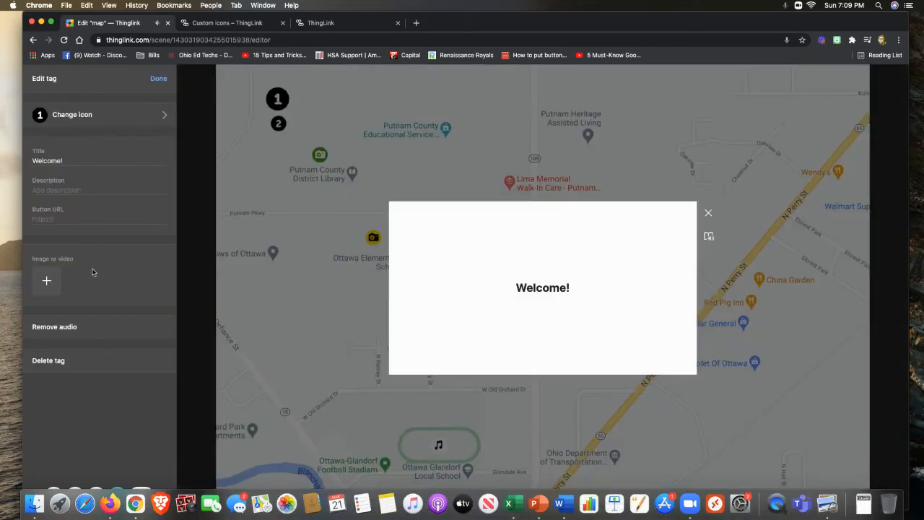
{"action": "left_click", "coordinate": [708, 213]}
{"action": "left_click", "coordinate": [277, 99]}
{"action": "left_click", "coordinate": [64, 327]}
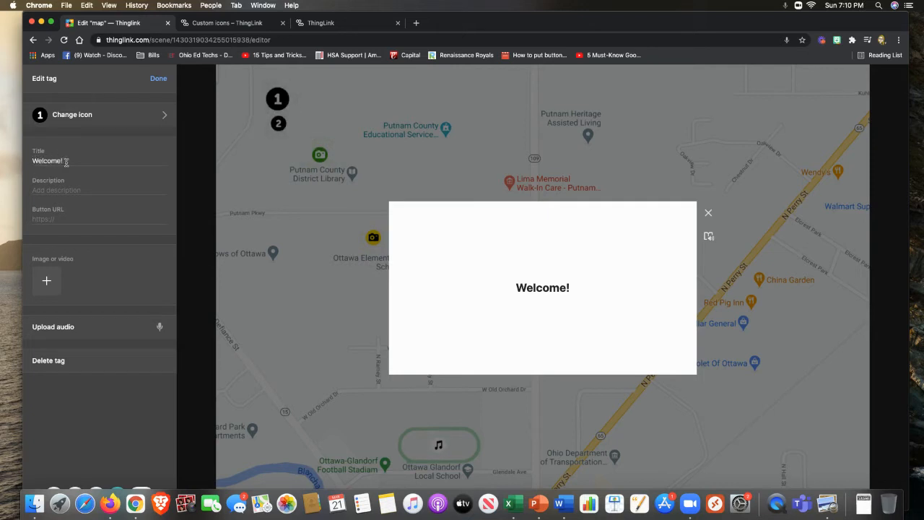
Change the title of tag 1 to "Welcome to Ottawa, Ohio" and finish editing the tag.
{"action": "left_click_drag", "start_coordinate": [66, 161], "coordinate": [33, 161]}
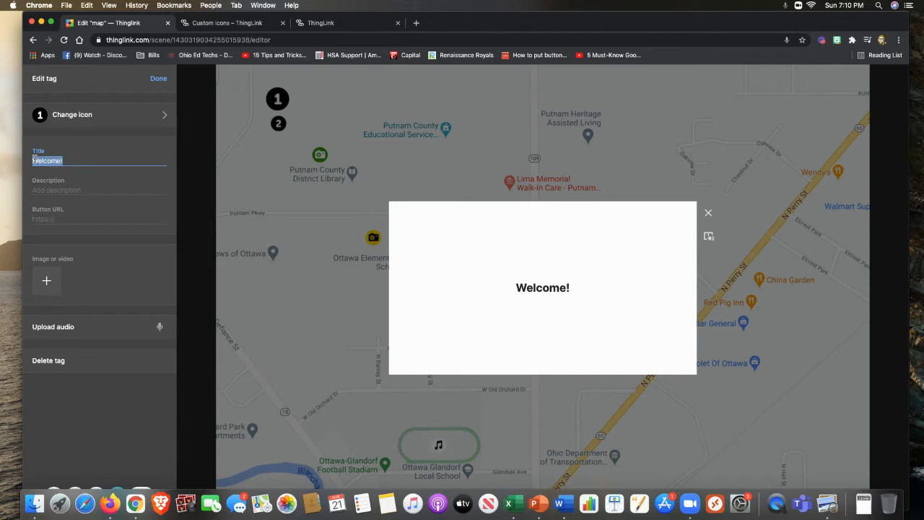
{"action": "type", "text": "Welsom"}
{"action": "key", "text": "BackSpace"}
{"action": "key", "text": "BackSpace"}
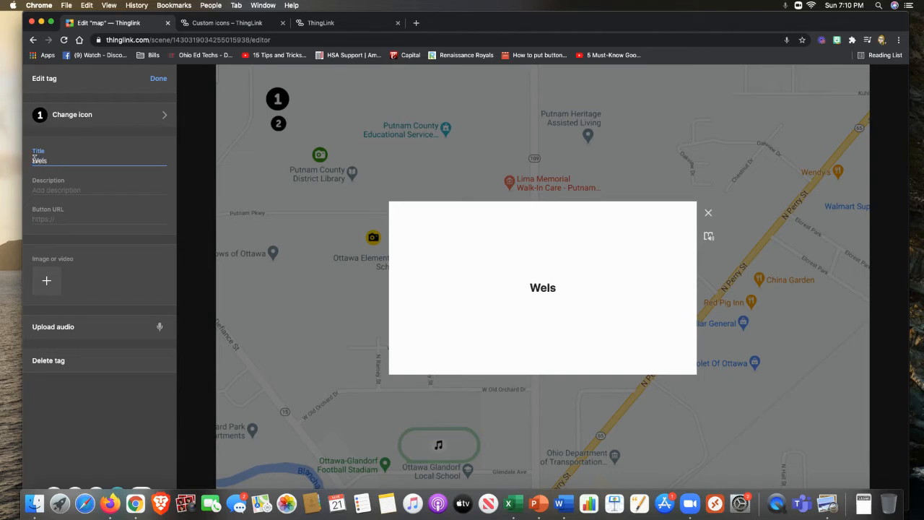
{"action": "key", "text": "BackSpace"}
{"action": "type", "text": "om"}
{"action": "key", "text": "BackSpace"}
{"action": "key", "text": "BackSpace"}
{"action": "type", "text": "come to"}
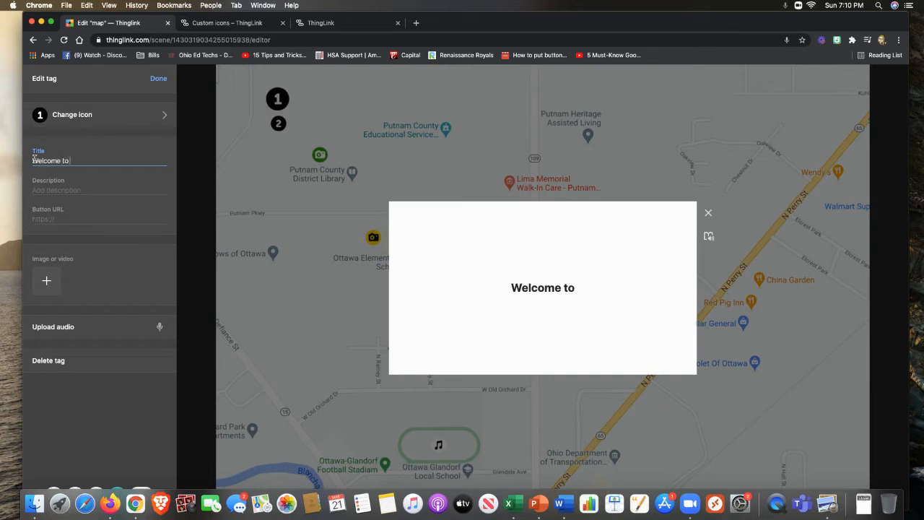
{"action": "type", "text": " Ottawa,"}
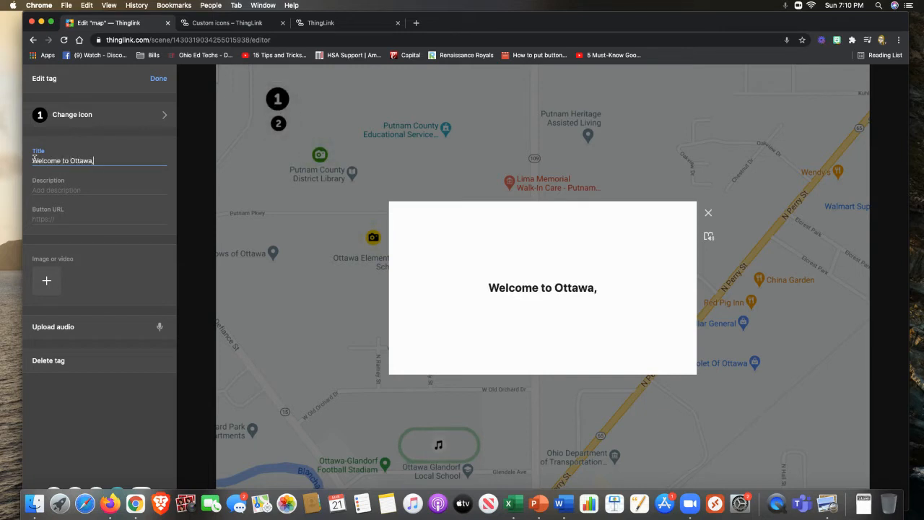
{"action": "type", "text": " Ohio"}
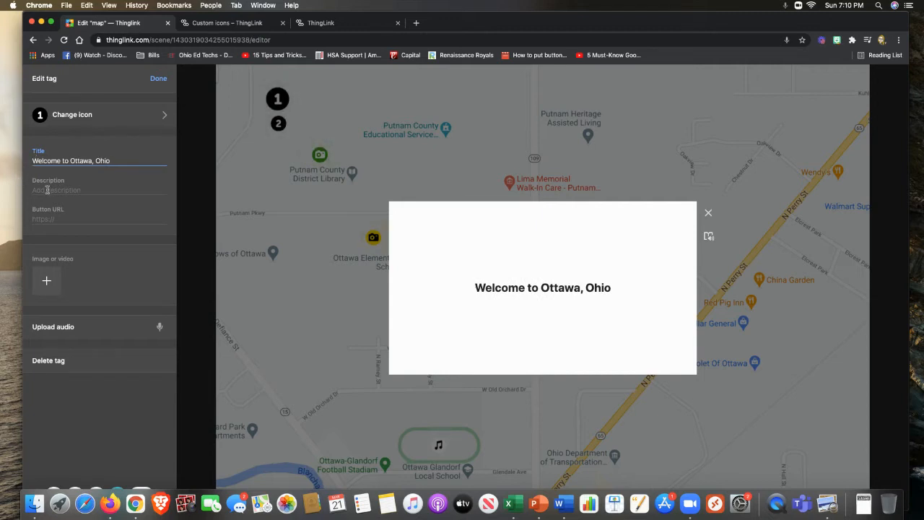
{"action": "key", "text": "Tab"}
{"action": "left_click", "coordinate": [156, 81]}
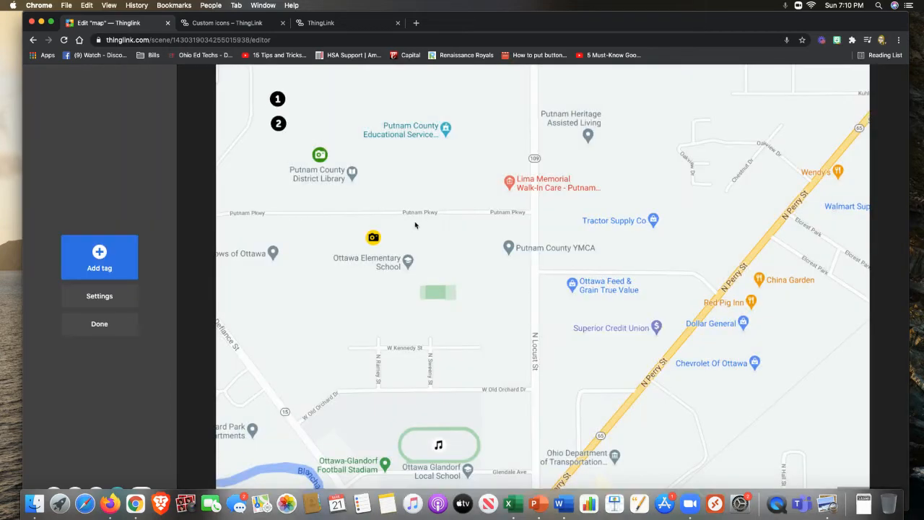
Open tag 2, have its description read aloud in the immersive reader, and exit the reader.
{"action": "left_click", "coordinate": [278, 125]}
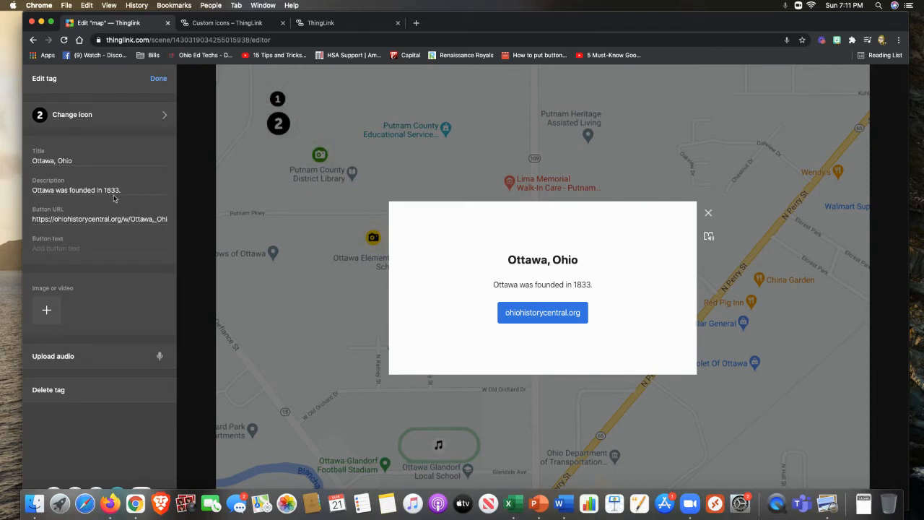
{"action": "left_click", "coordinate": [708, 237]}
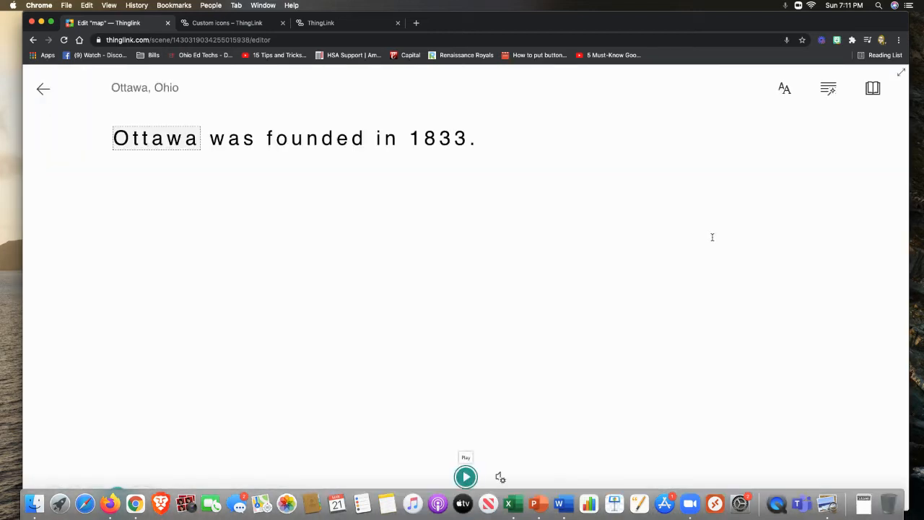
{"action": "left_click", "coordinate": [468, 480]}
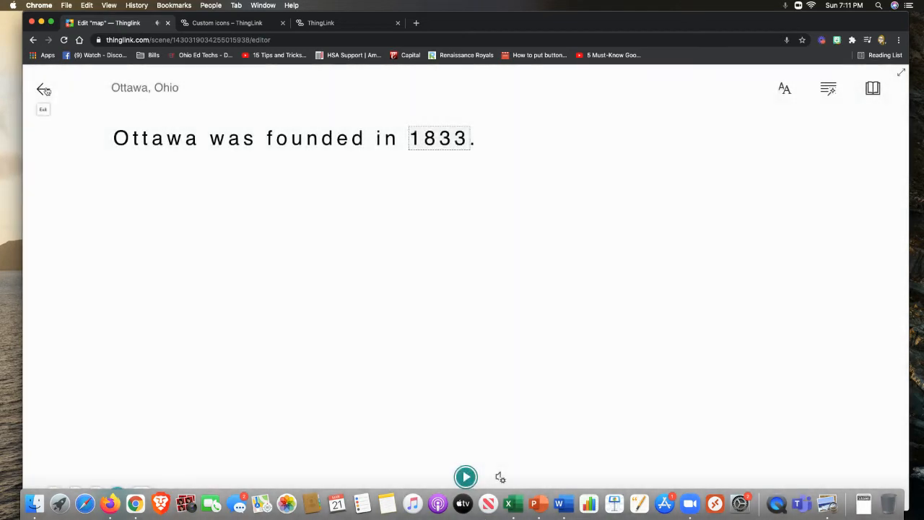
{"action": "left_click", "coordinate": [42, 88]}
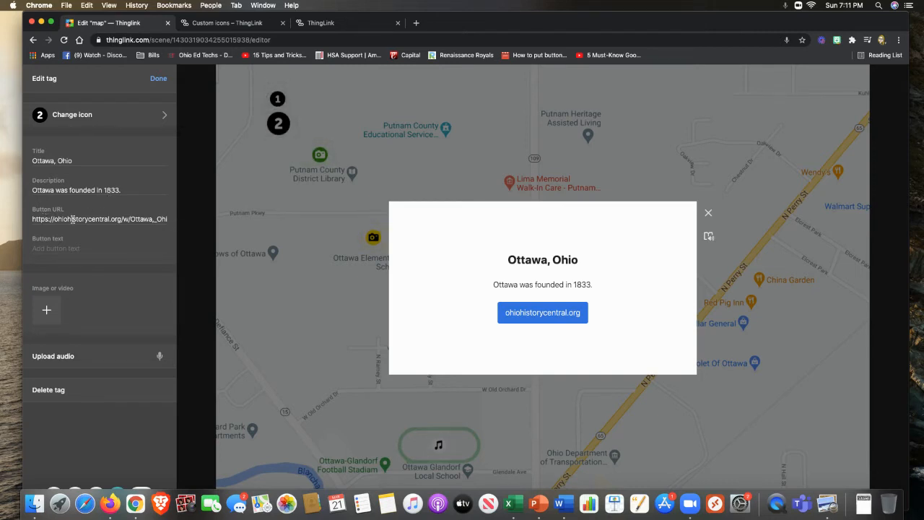
Follow tag 2's ohiohistorycentral.org link, return to the map editor, and close the tag.
{"action": "left_click", "coordinate": [535, 314]}
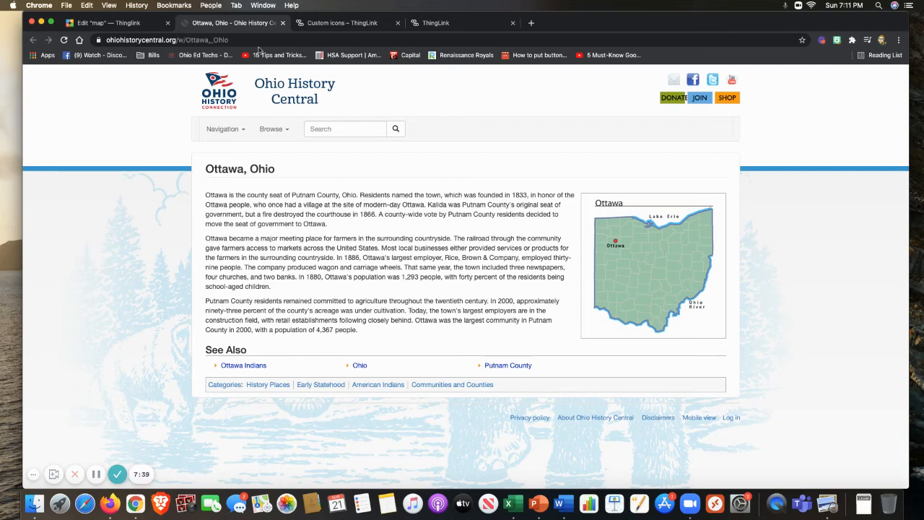
{"action": "left_click", "coordinate": [98, 24]}
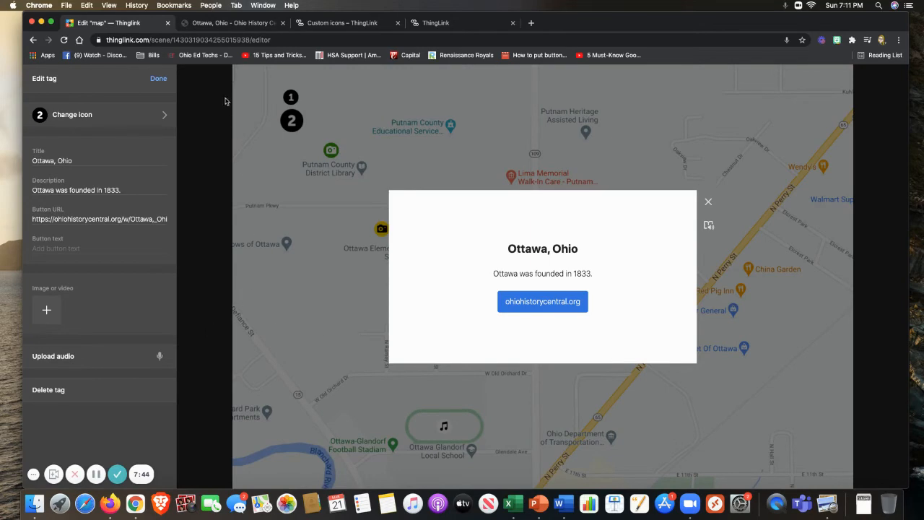
{"action": "left_click", "coordinate": [155, 79]}
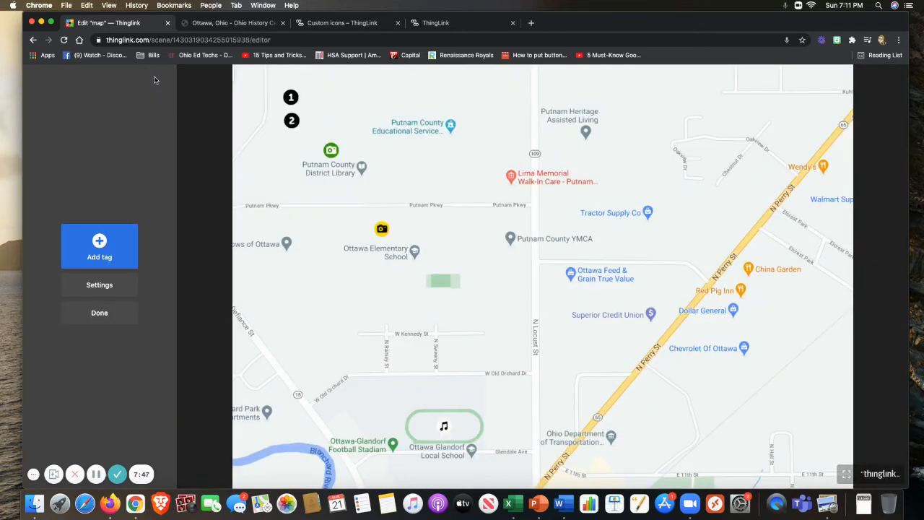
Open the green camera tag for the Putnam County District Library and view the available tag icons without changing it.
{"action": "left_click", "coordinate": [331, 152]}
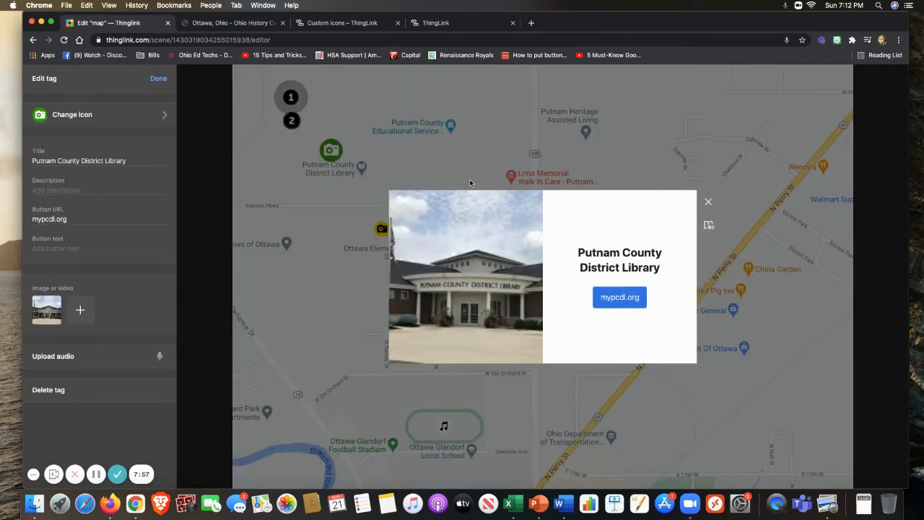
{"action": "left_click", "coordinate": [163, 115]}
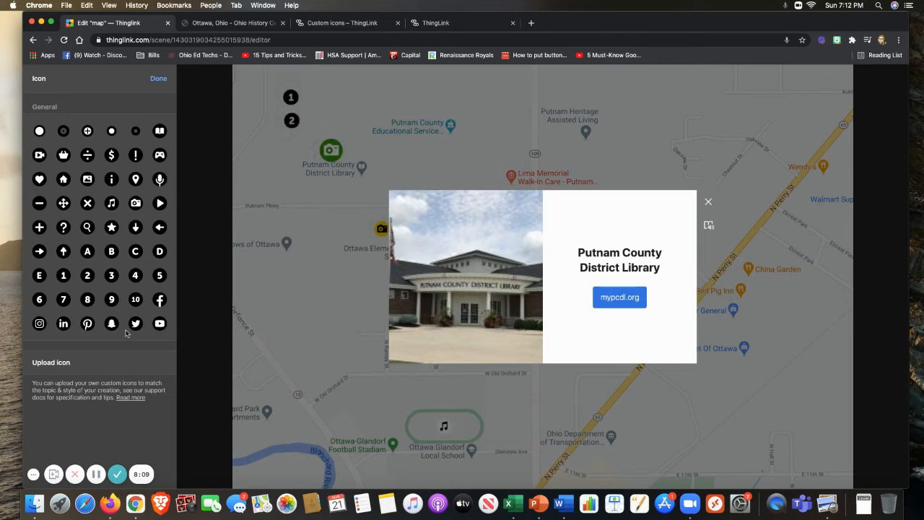
{"action": "left_click", "coordinate": [158, 79]}
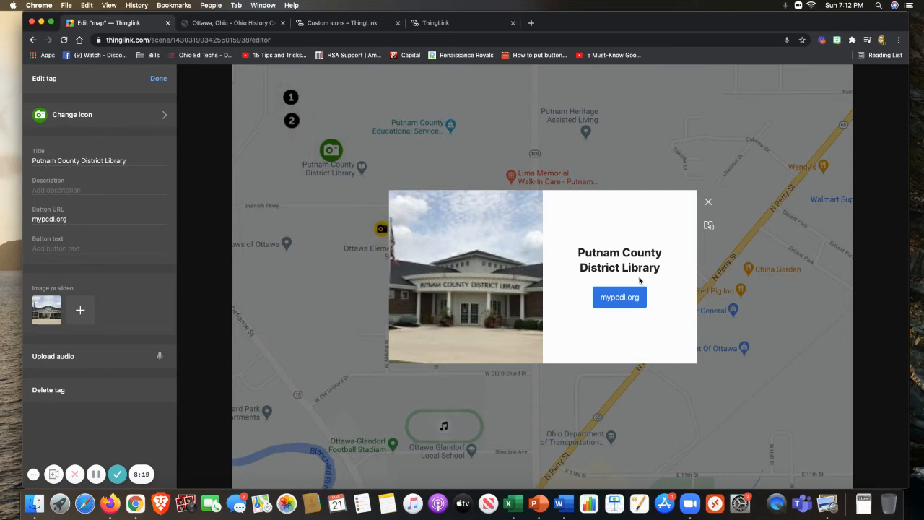
Visit the library tag's mypcdl.org link, return to the map editor, and close the tag.
{"action": "mouse_move", "coordinate": [56, 316]}
{"action": "left_click", "coordinate": [620, 298]}
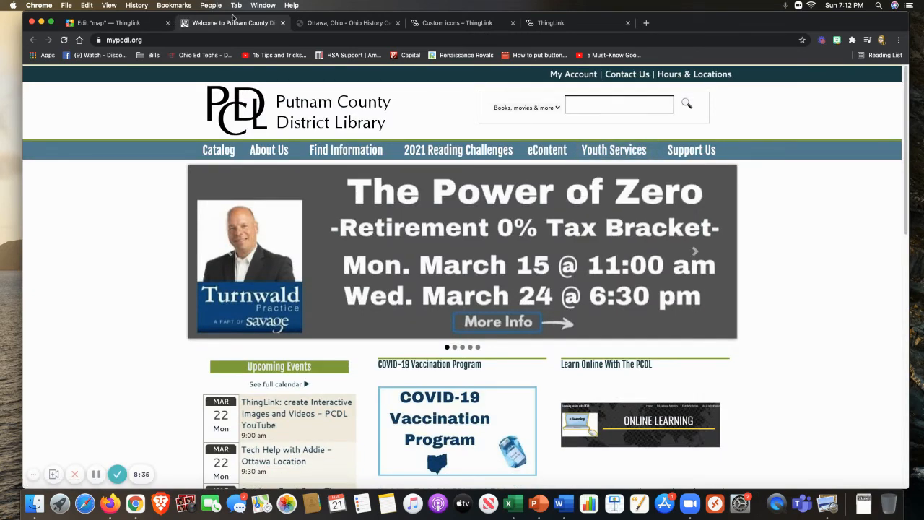
{"action": "left_click", "coordinate": [138, 24]}
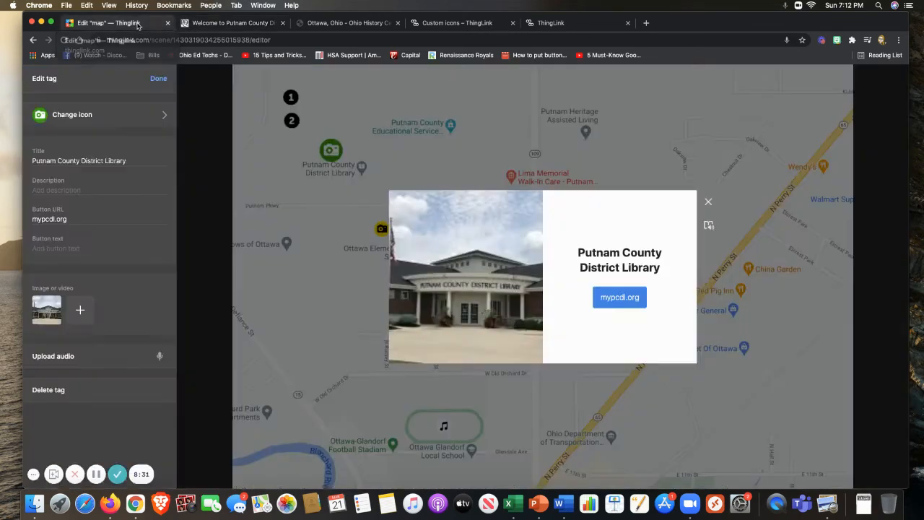
{"action": "left_click", "coordinate": [161, 80]}
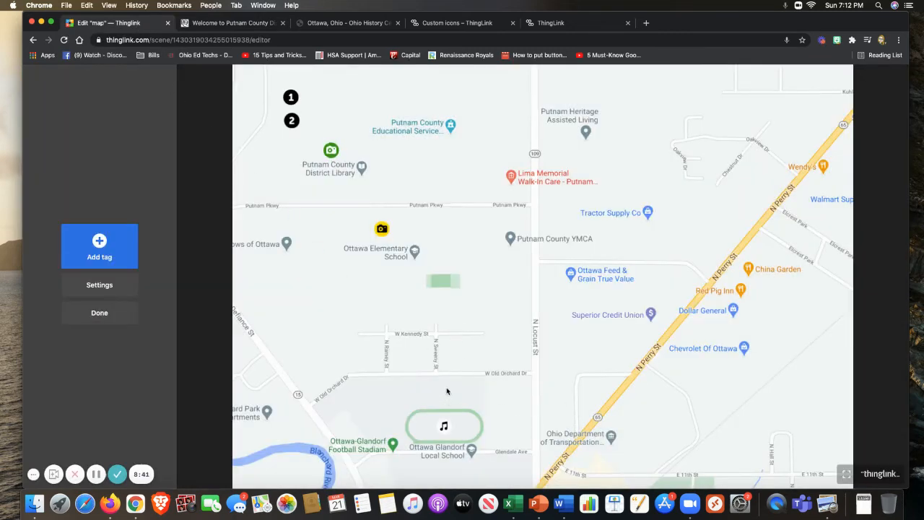
Add the title "Ottawa Elementary School" to the yellow camera tag.
{"action": "left_click", "coordinate": [383, 230]}
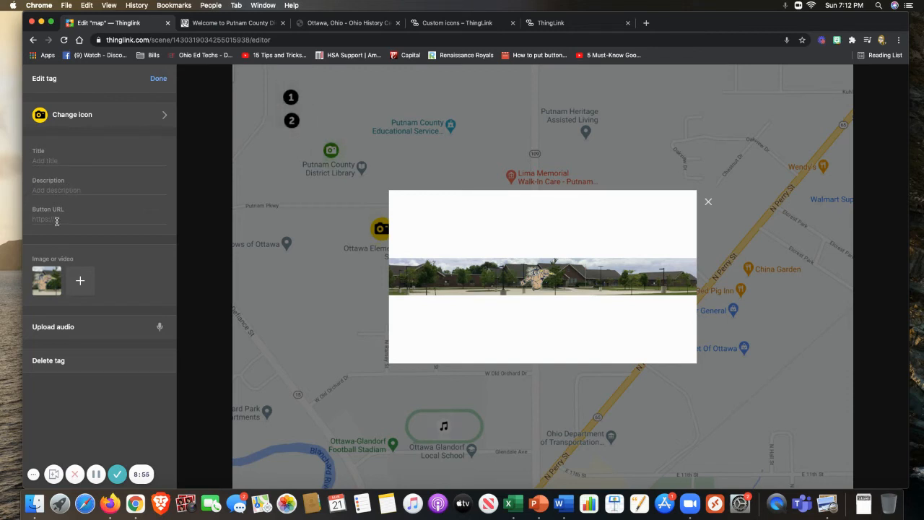
{"action": "left_click", "coordinate": [55, 158]}
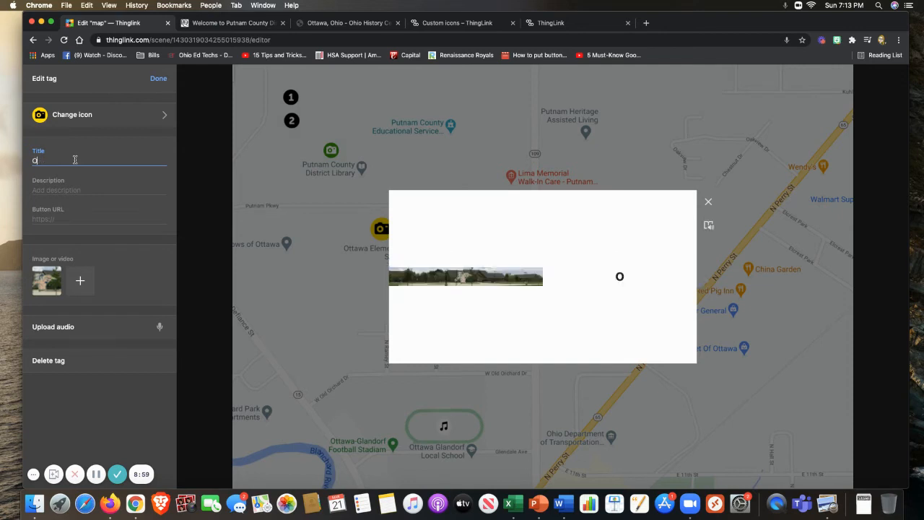
{"action": "type", "text": "Ottawa Element"}
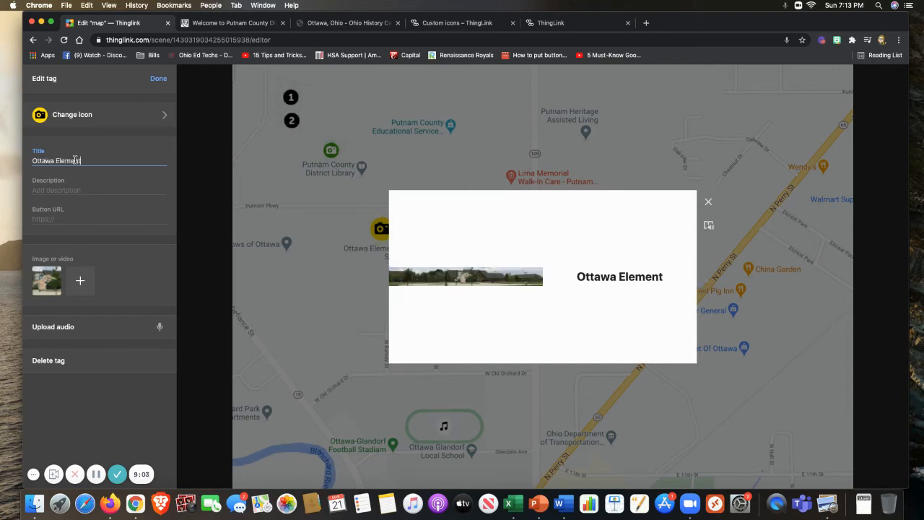
{"action": "type", "text": "ary"}
{"action": "type", "text": " Sch"}
{"action": "key", "text": "BackSpace"}
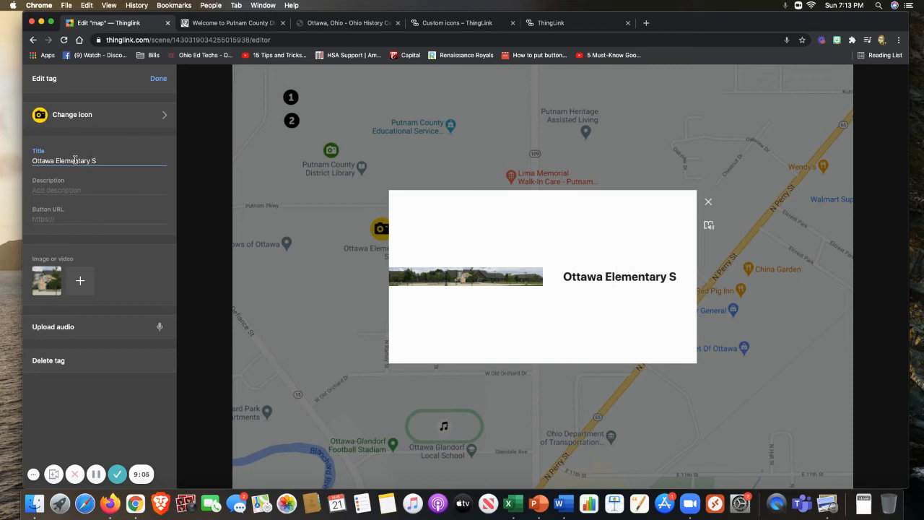
{"action": "type", "text": "chool"}
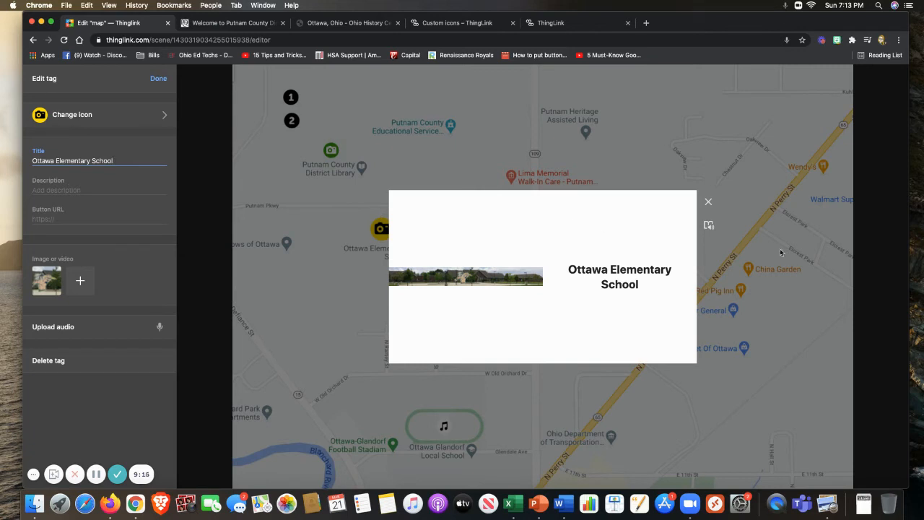
Check the elementary school tag in the immersive reader, exit the reader, and finish editing the tag.
{"action": "left_click", "coordinate": [709, 227]}
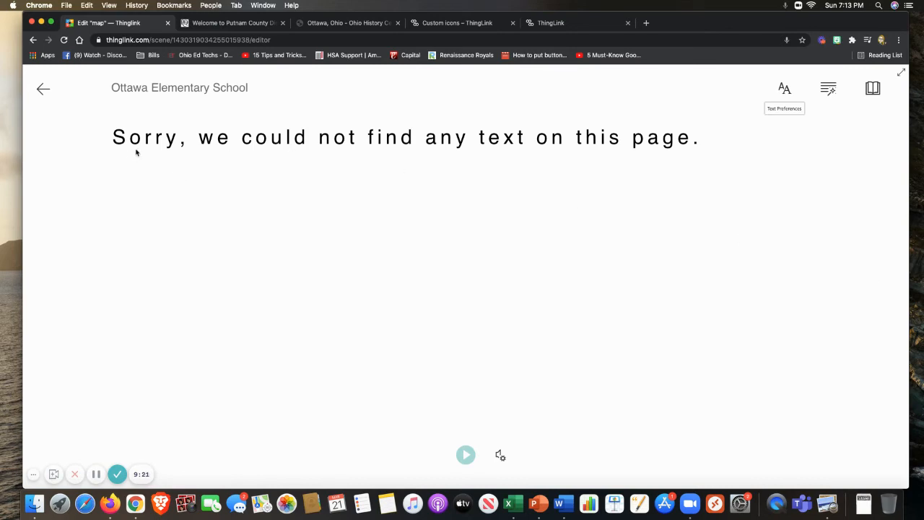
{"action": "left_click", "coordinate": [44, 88]}
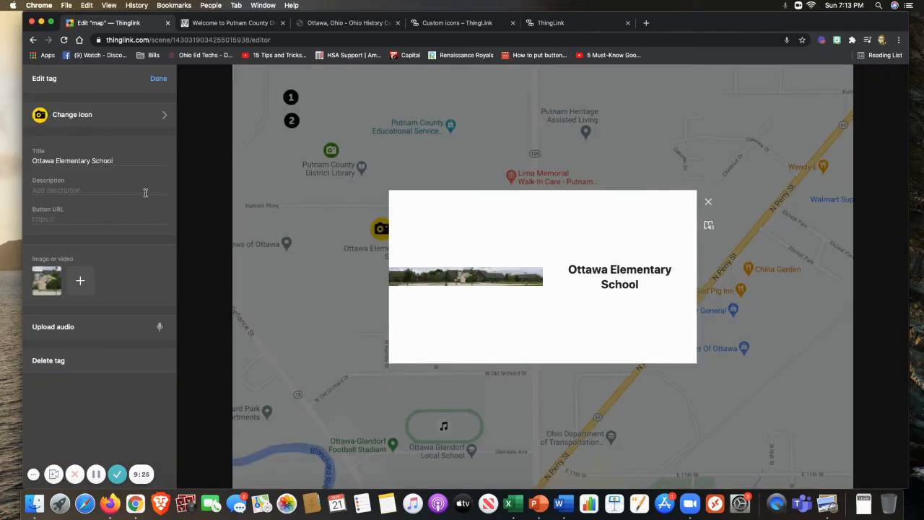
{"action": "left_click", "coordinate": [157, 79]}
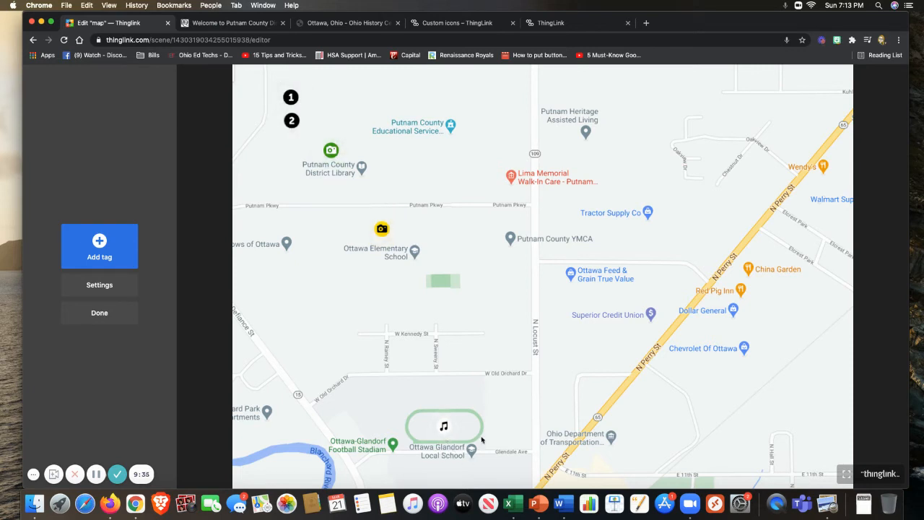
Inspect the music-note tag at the football field, including its icon choices and linked YouTube video, and close the video and the tag.
{"action": "left_click", "coordinate": [444, 428]}
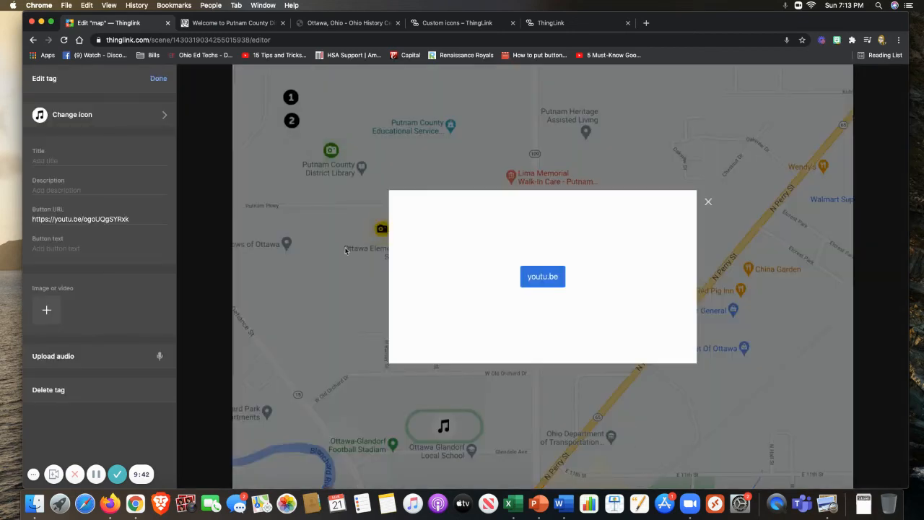
{"action": "left_click", "coordinate": [129, 118]}
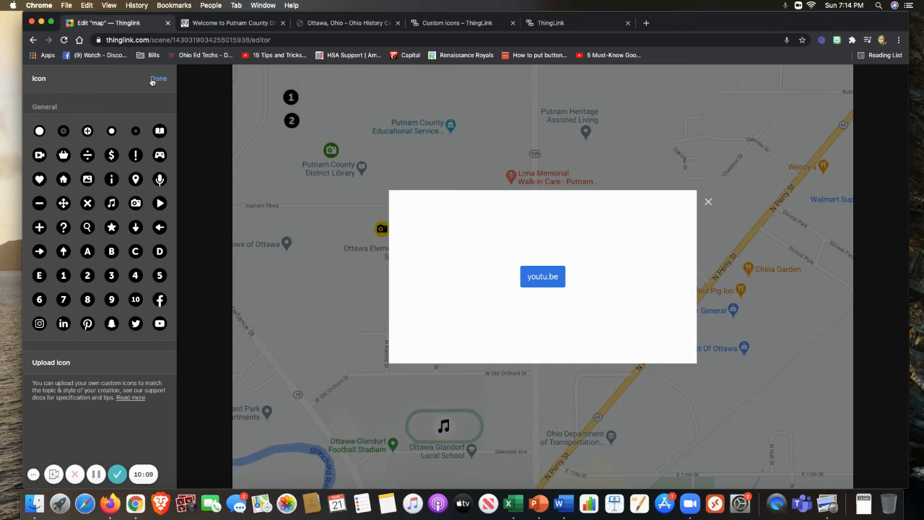
{"action": "left_click", "coordinate": [544, 279]}
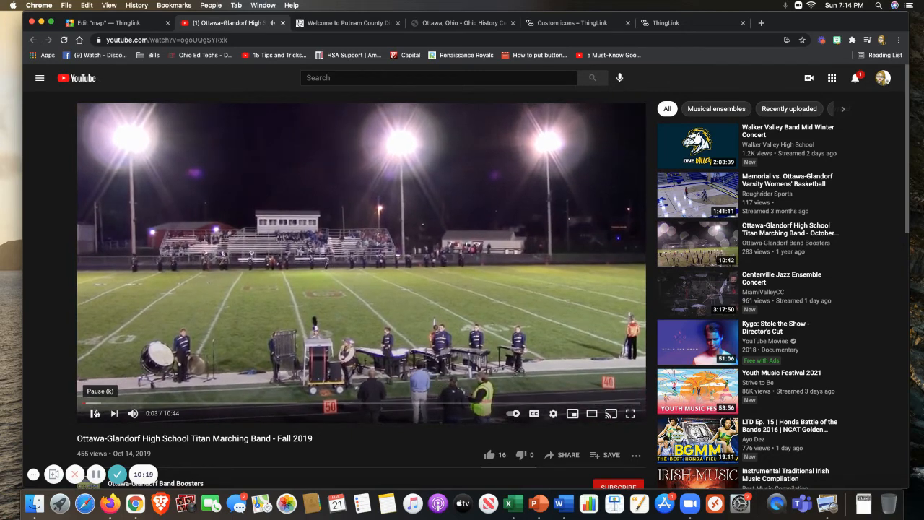
{"action": "left_click", "coordinate": [94, 413]}
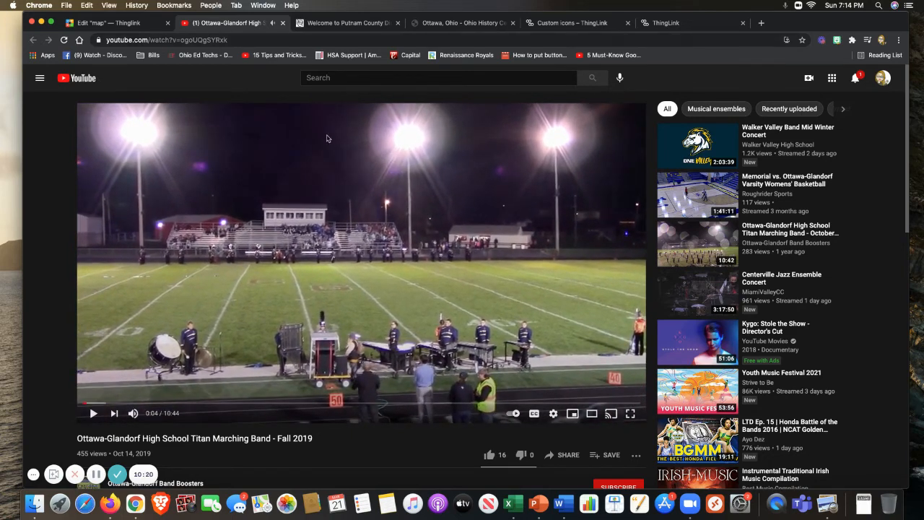
{"action": "left_click", "coordinate": [282, 23]}
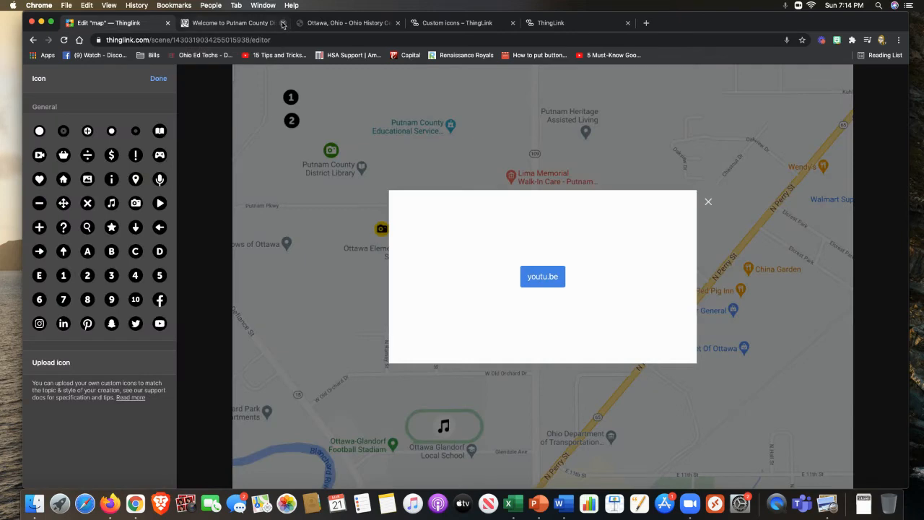
{"action": "left_click", "coordinate": [708, 203]}
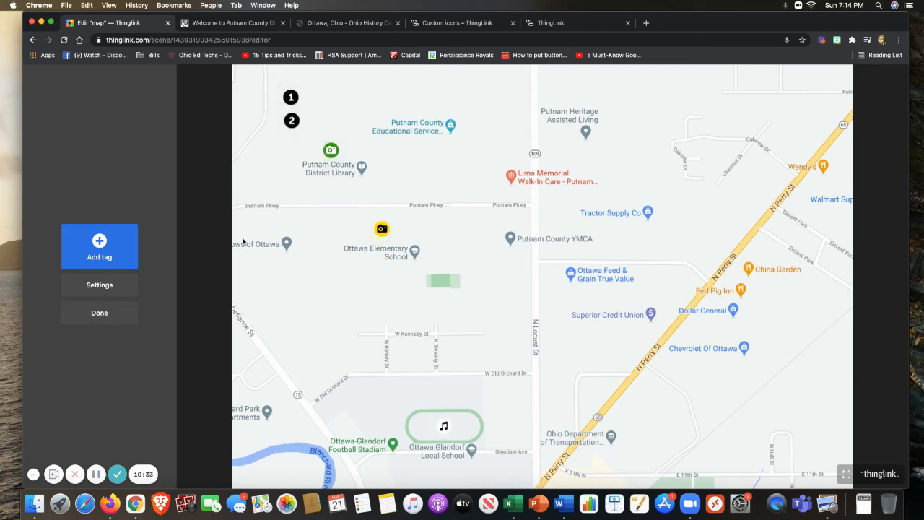
Add a text and media tag to the map and give it the green shopping basket icon.
{"action": "left_click", "coordinate": [102, 243]}
{"action": "left_click", "coordinate": [100, 242]}
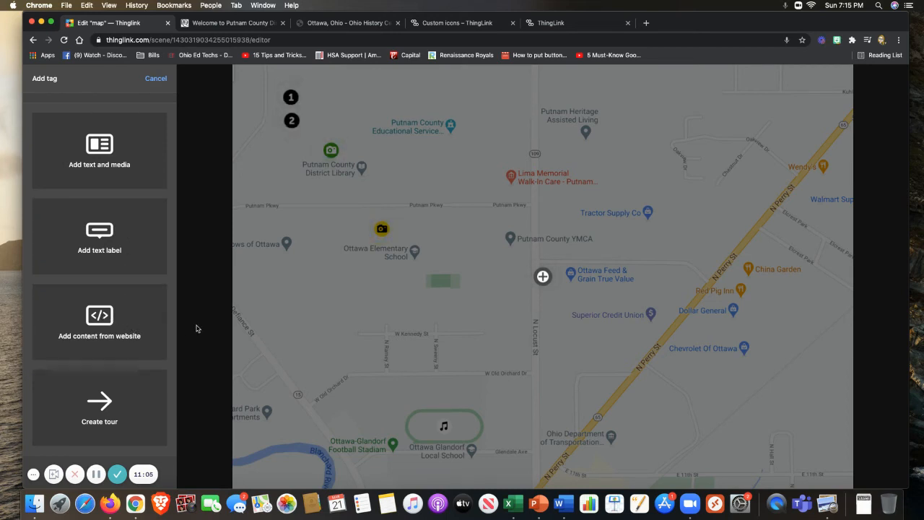
{"action": "left_click", "coordinate": [102, 148]}
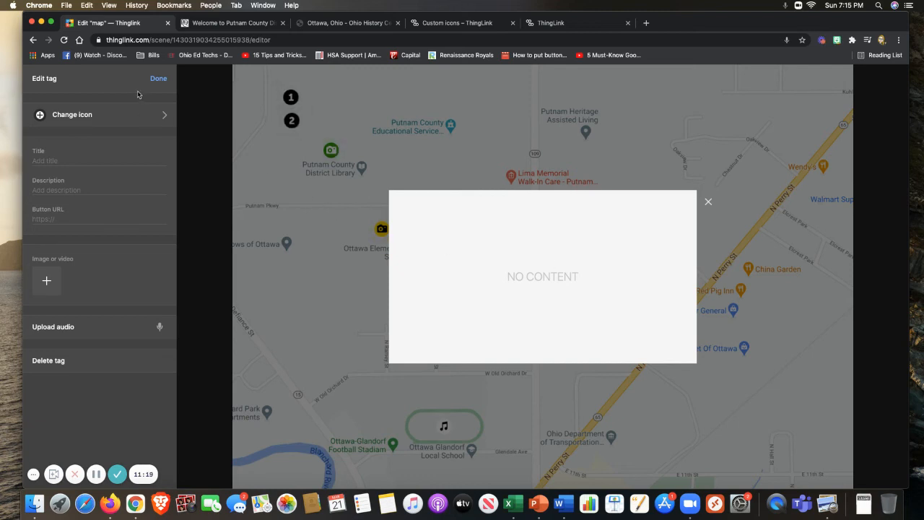
{"action": "left_click", "coordinate": [164, 115]}
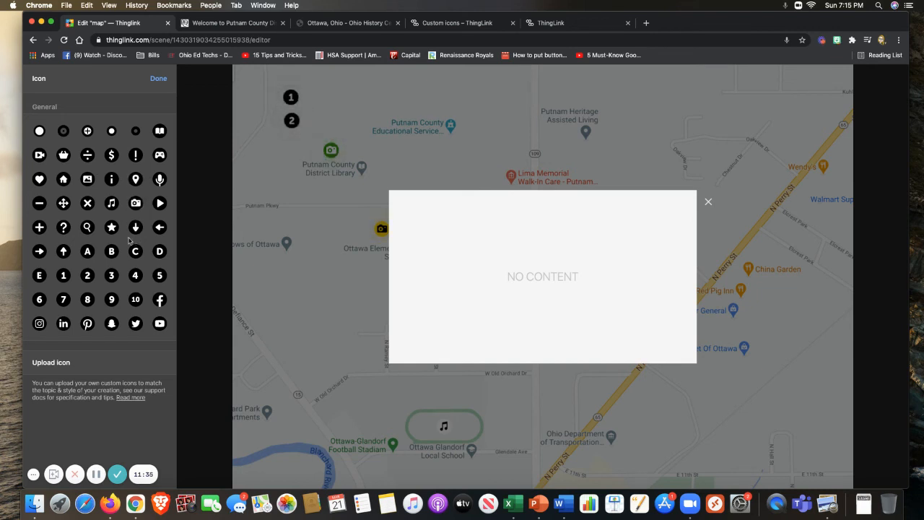
{"action": "left_click", "coordinate": [64, 156]}
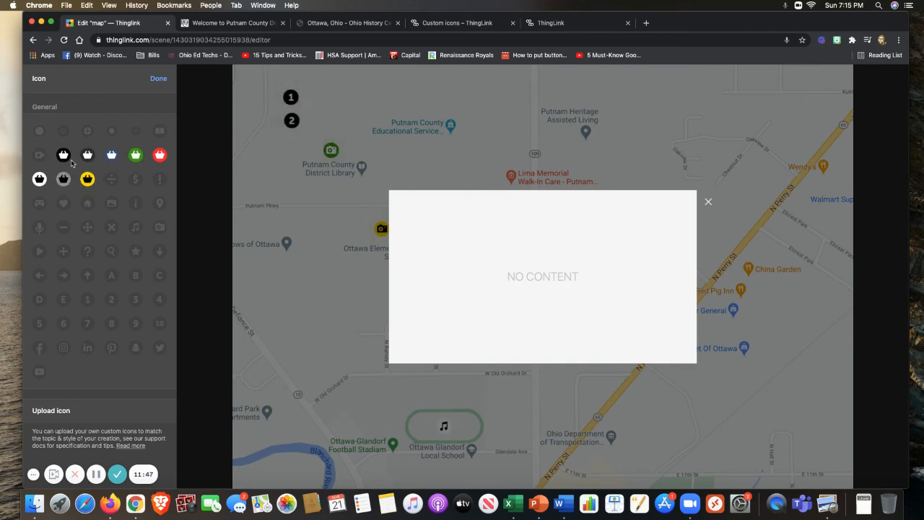
{"action": "left_click", "coordinate": [135, 156]}
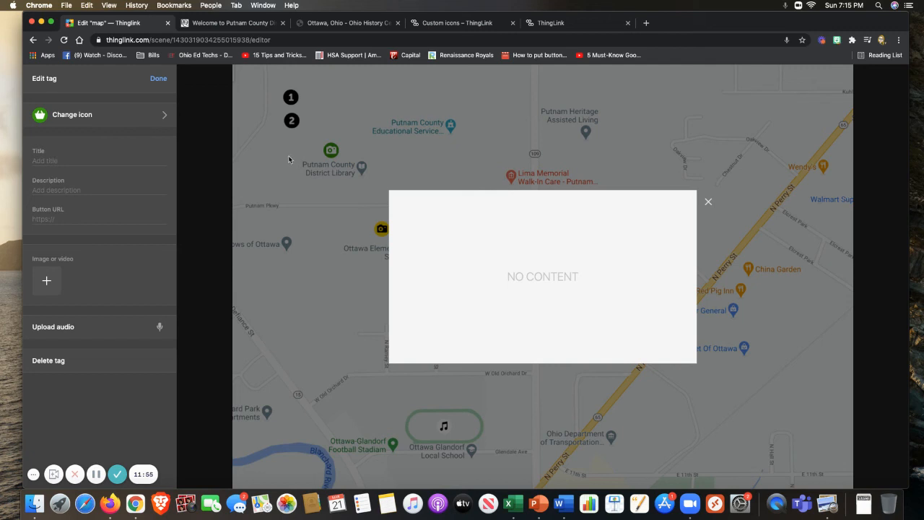
Title the new basket tag "Walmart" and finish editing it.
{"action": "left_click", "coordinate": [73, 160]}
{"action": "type", "text": "Walmart"}
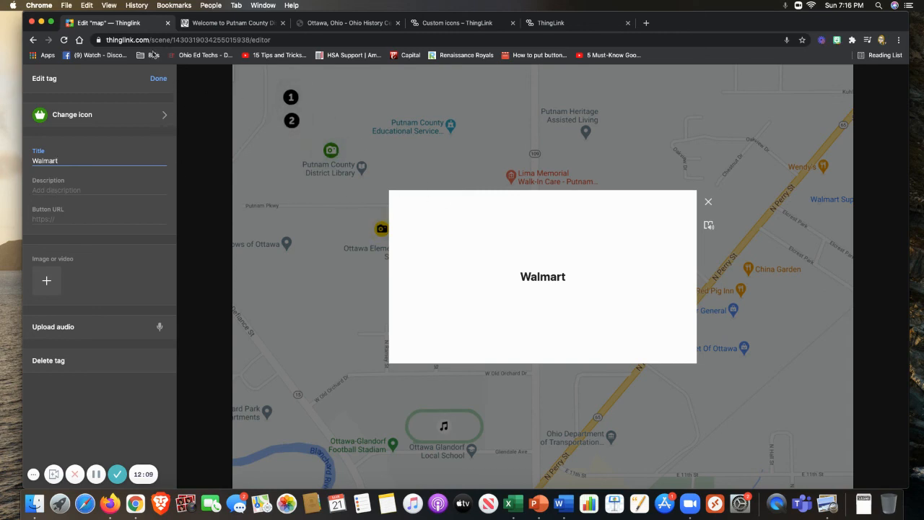
{"action": "left_click", "coordinate": [159, 78]}
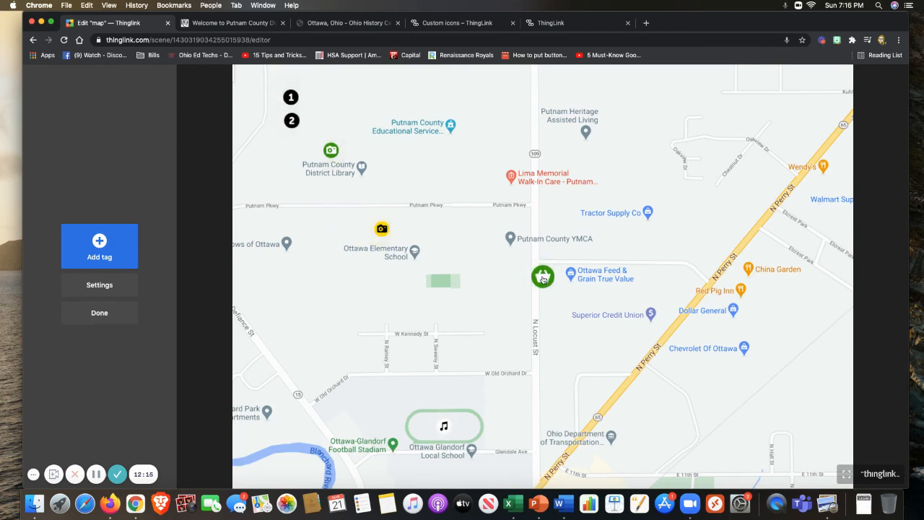
Move the green basket tag directly below the Walmart label on the map, and open it to check its content before closing it.
{"action": "left_click_drag", "start_coordinate": [543, 278], "coordinate": [836, 214]}
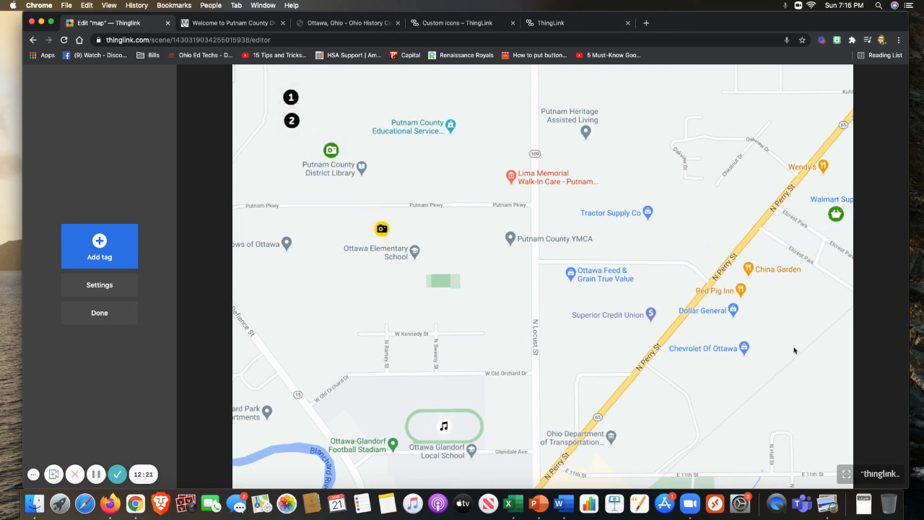
{"action": "left_click", "coordinate": [838, 217]}
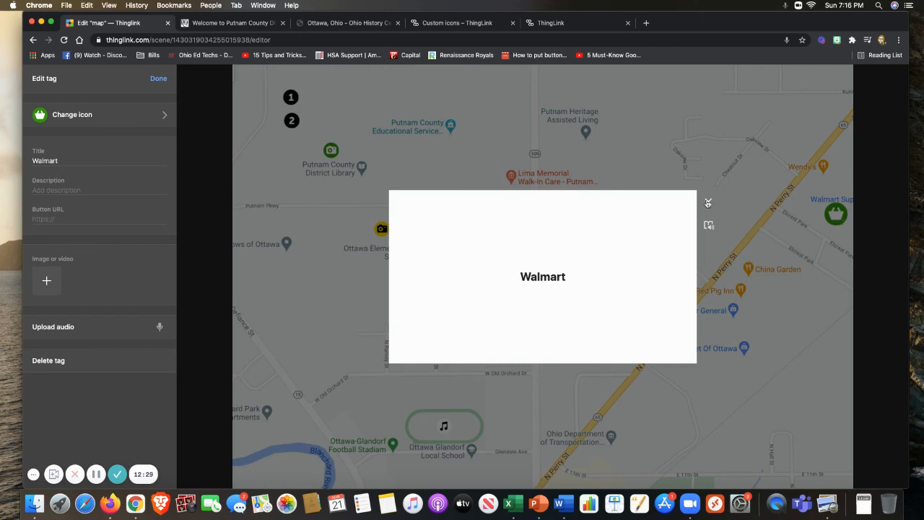
{"action": "left_click", "coordinate": [708, 203]}
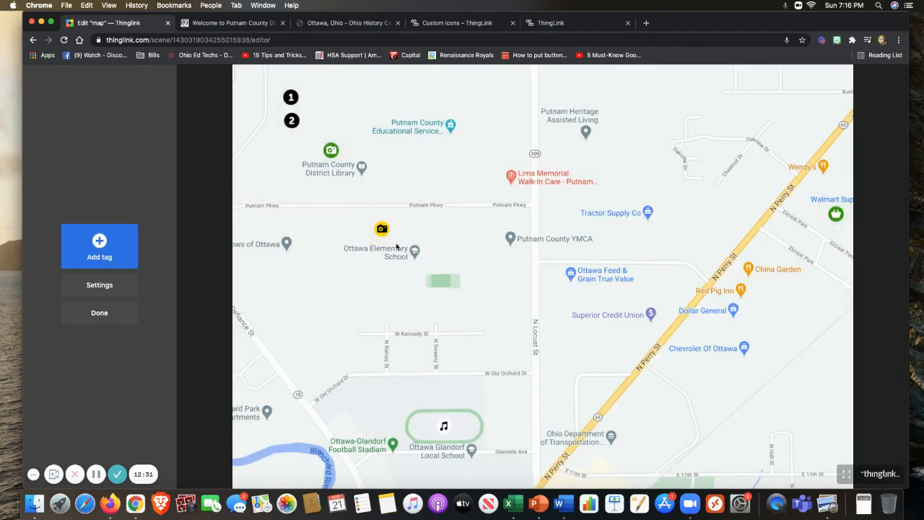